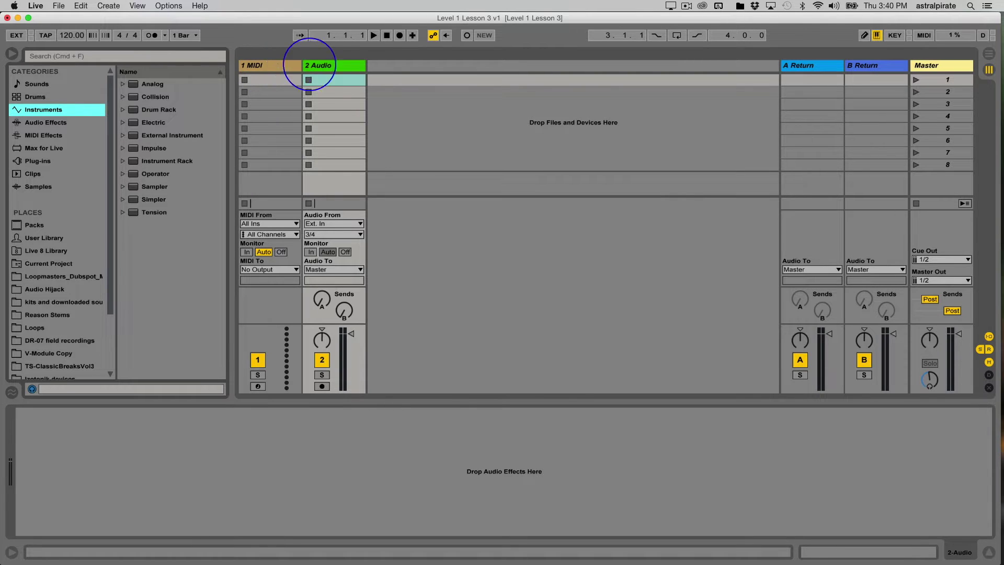
- Delete the 1 MIDI track and hide the In/Out, Sends and Returns sections
click(274, 65)
key(Delete)
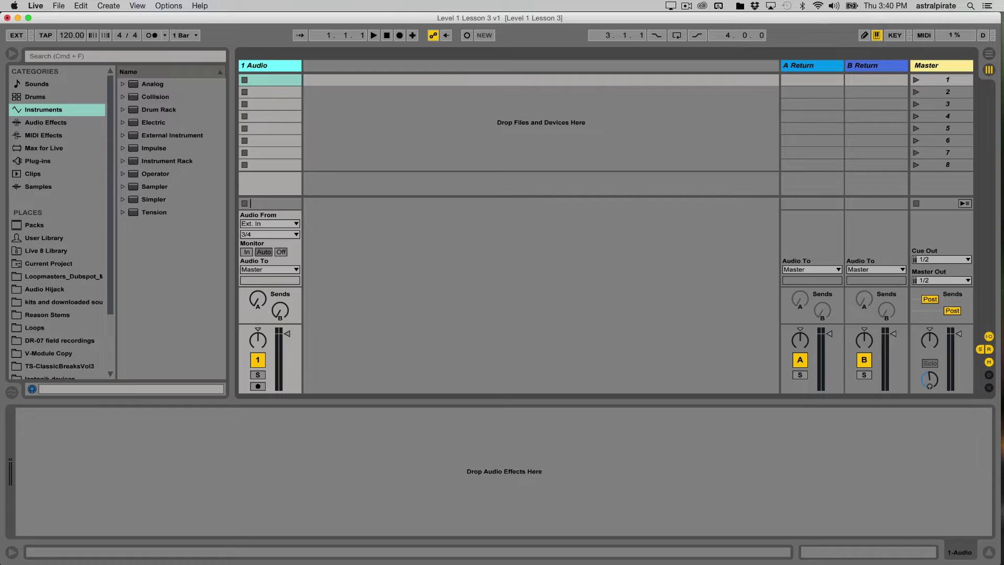
click(988, 336)
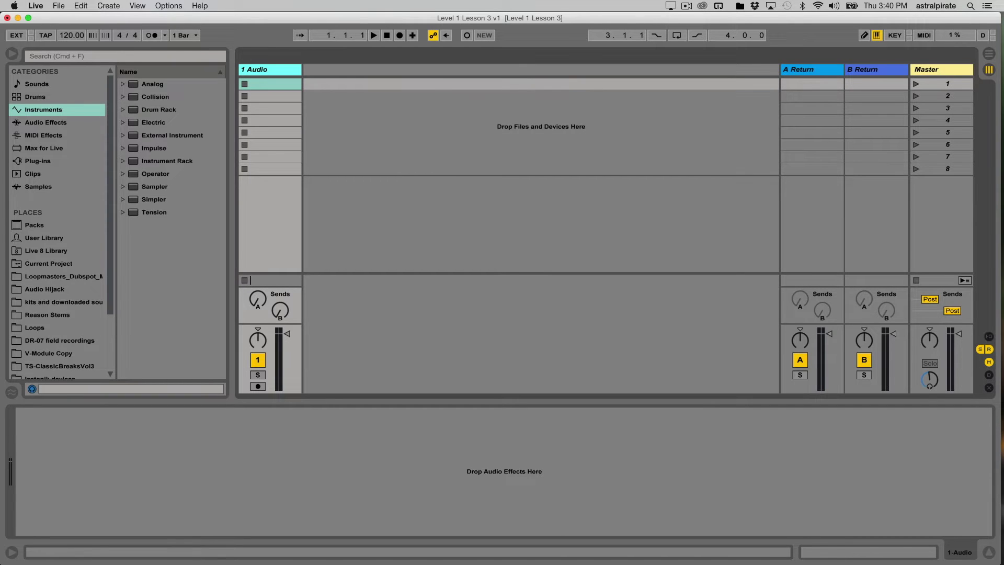
click(980, 349)
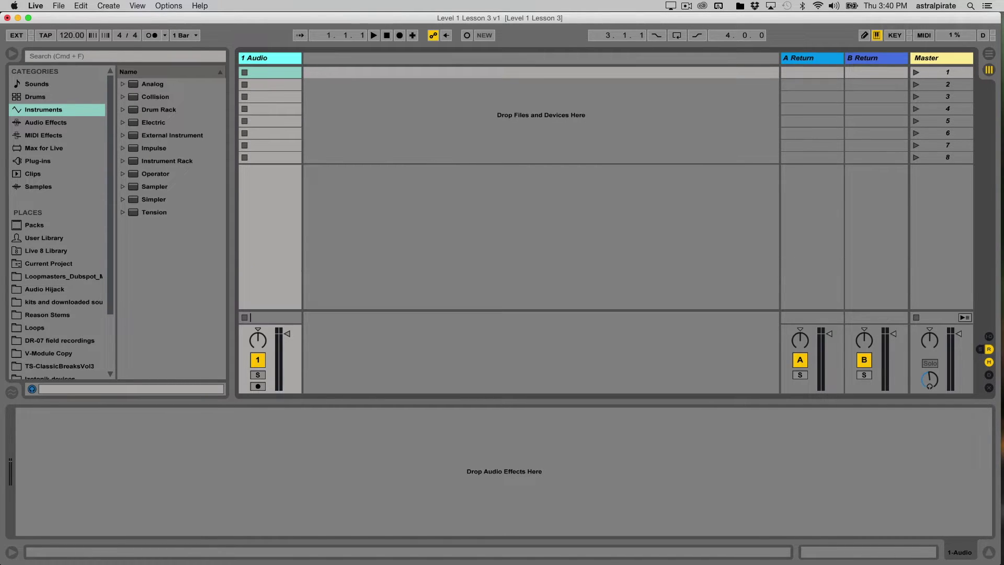
click(988, 348)
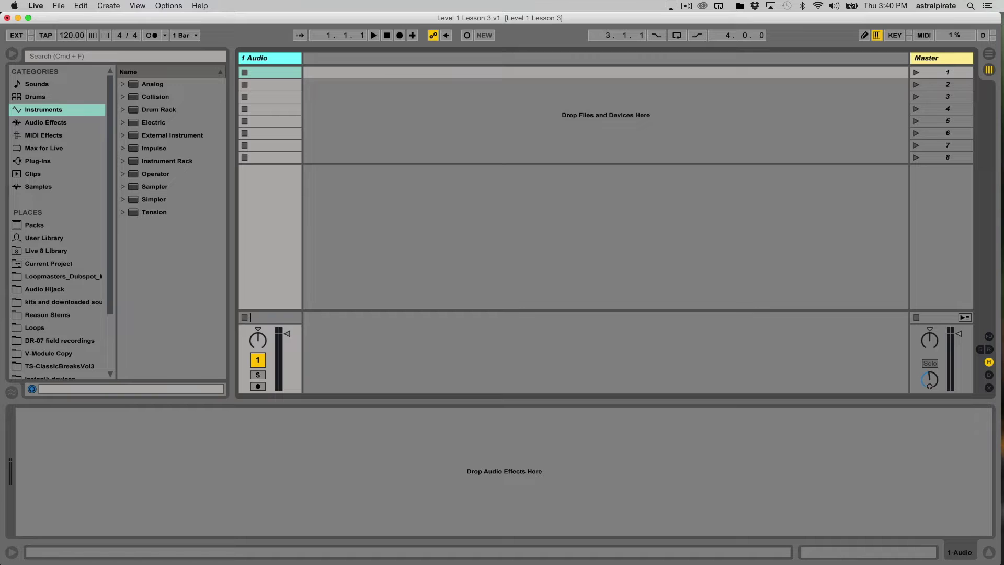
- Select clip slots one through four of track 1, then the 1 Audio track
click(270, 84)
click(269, 96)
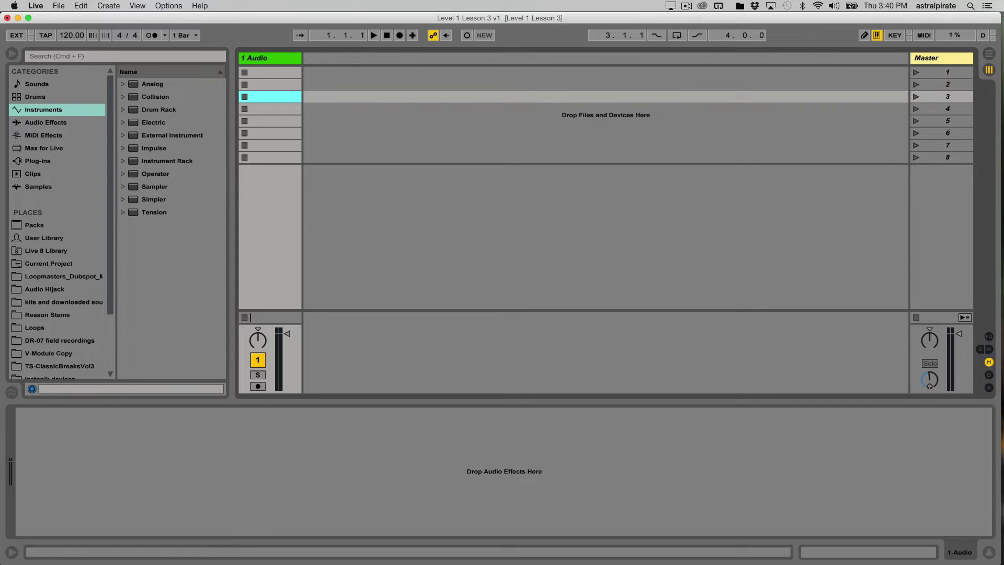
click(269, 108)
click(270, 72)
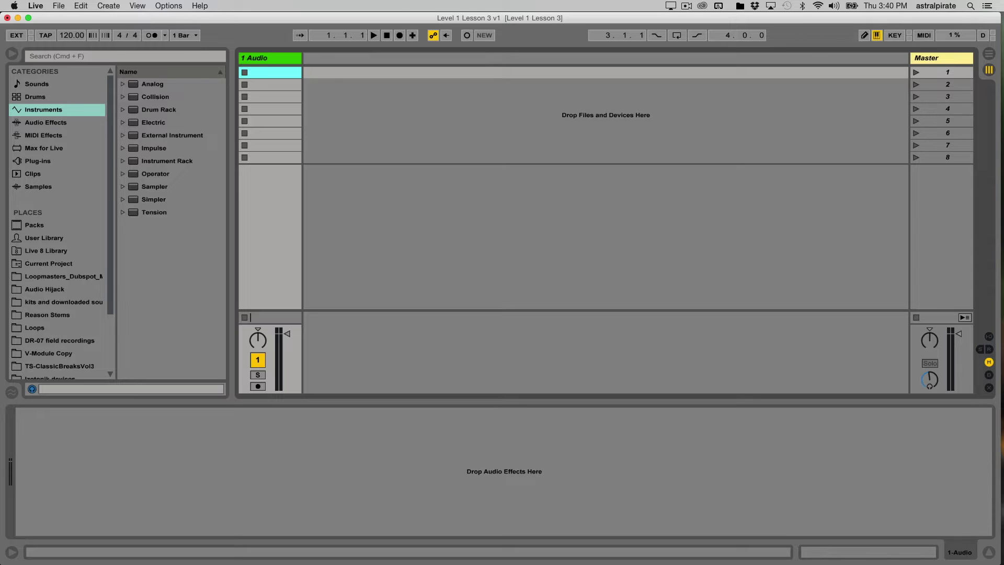
click(270, 57)
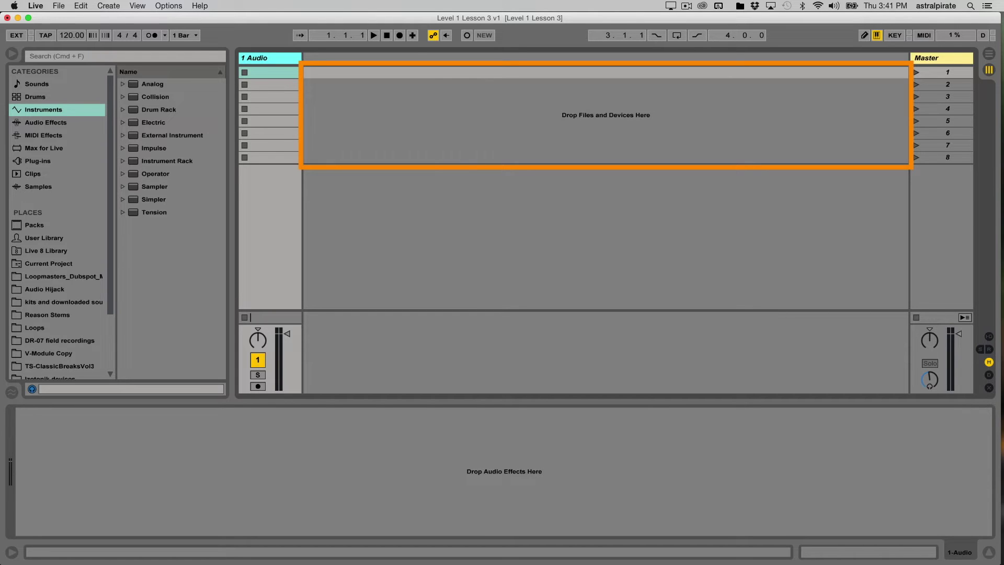
- Add audio tracks 2, 3 and 4 with Cmd+T after checking the Create menu
click(111, 6)
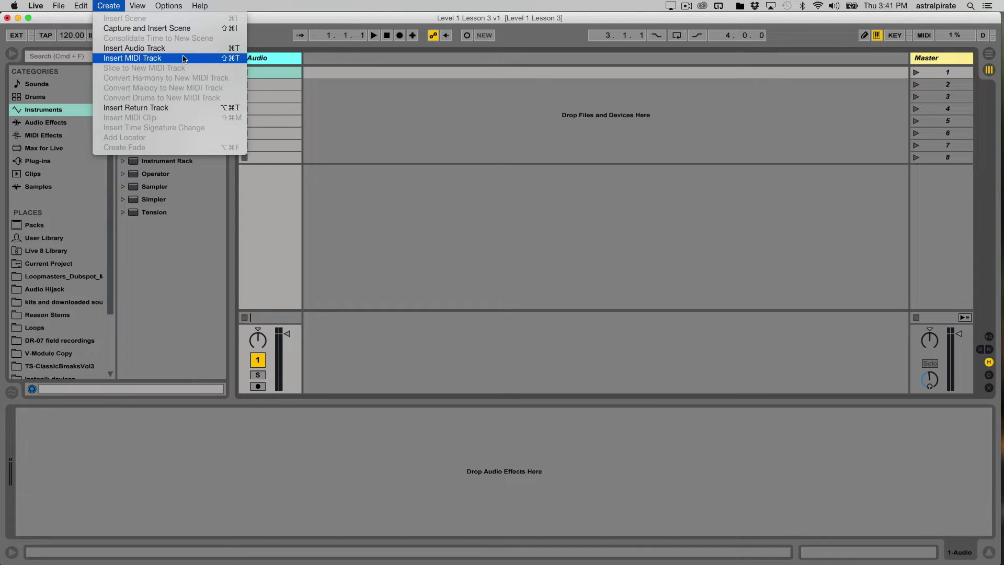
click(243, 49)
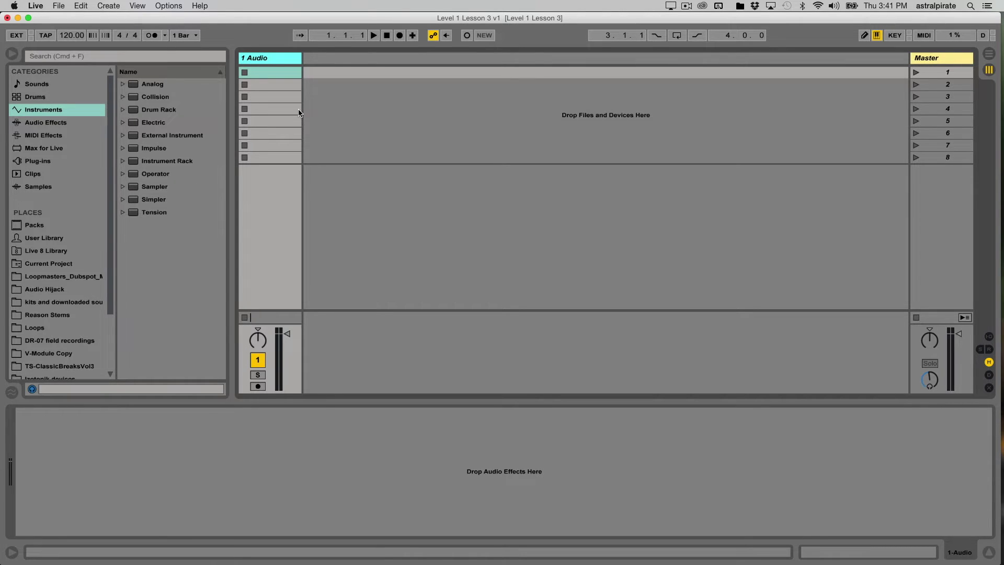
key(super+t)
key(super+t)
key(super+t)
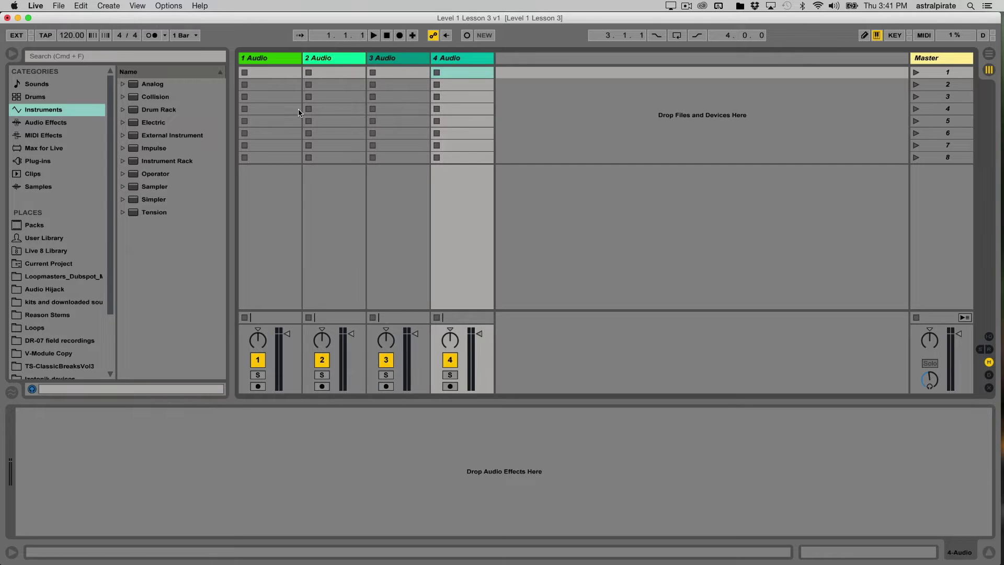
click(277, 61)
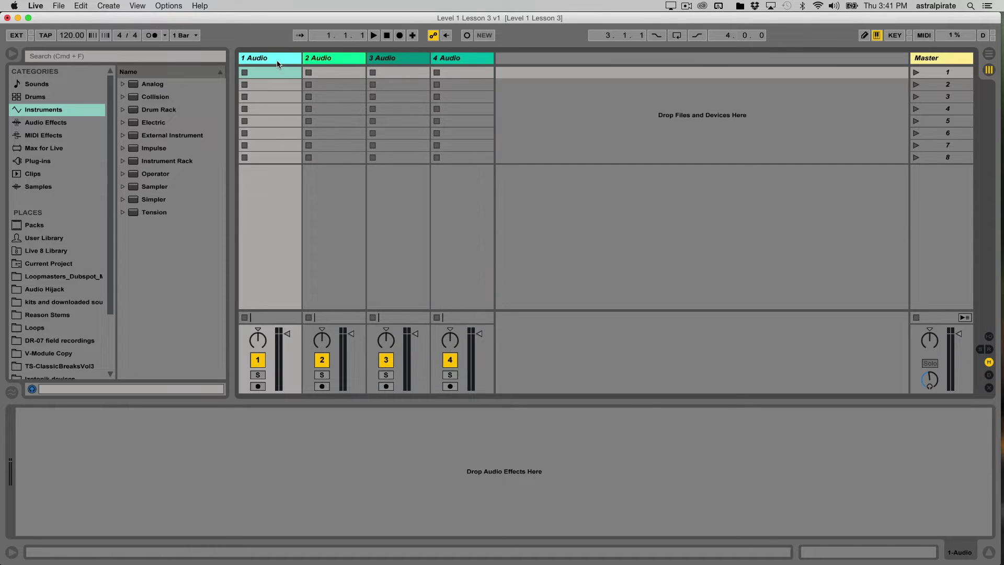
click(37, 6)
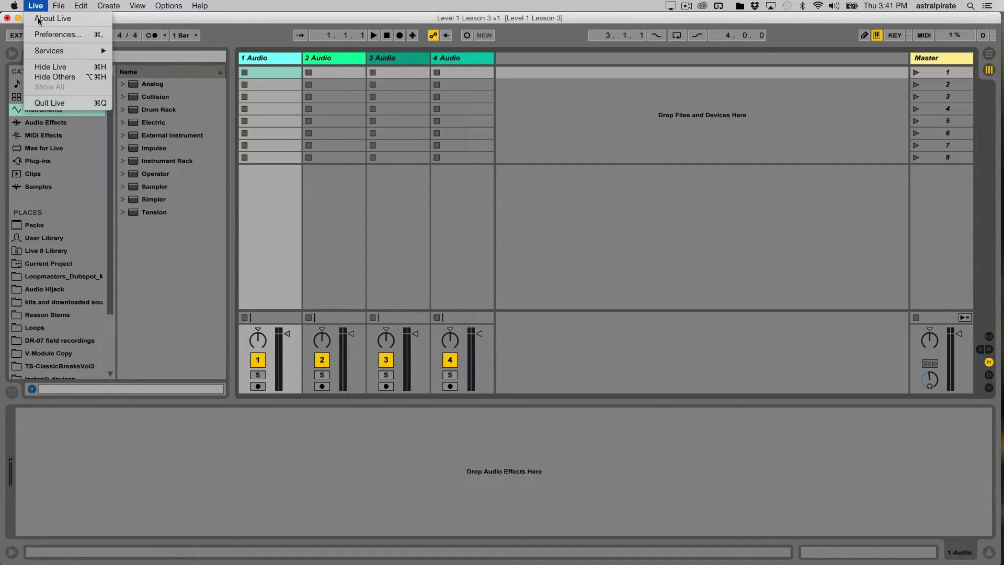
click(47, 35)
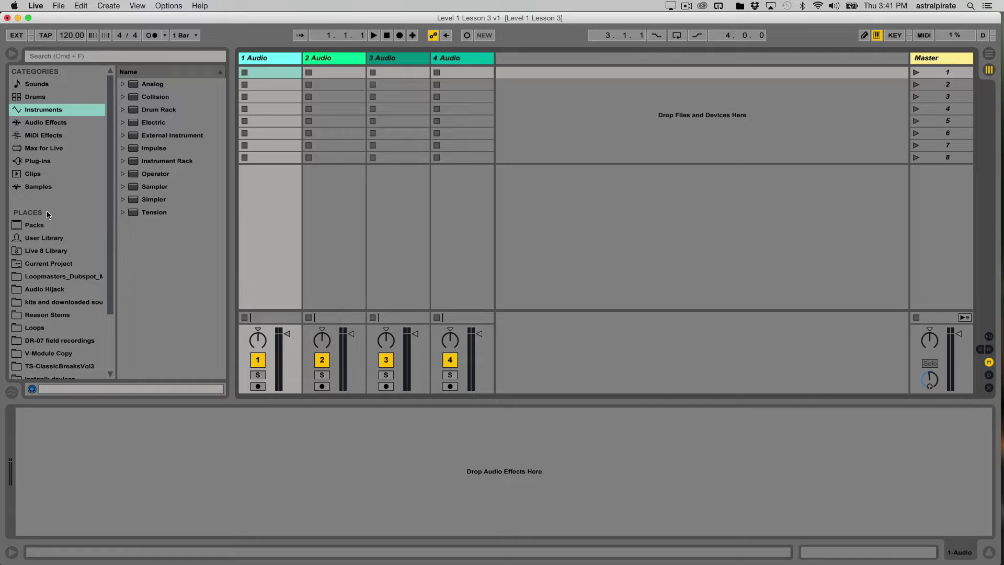
- Show the Loops folder contents in the browser and scroll through its files
scroll(57, 251, down, 5)
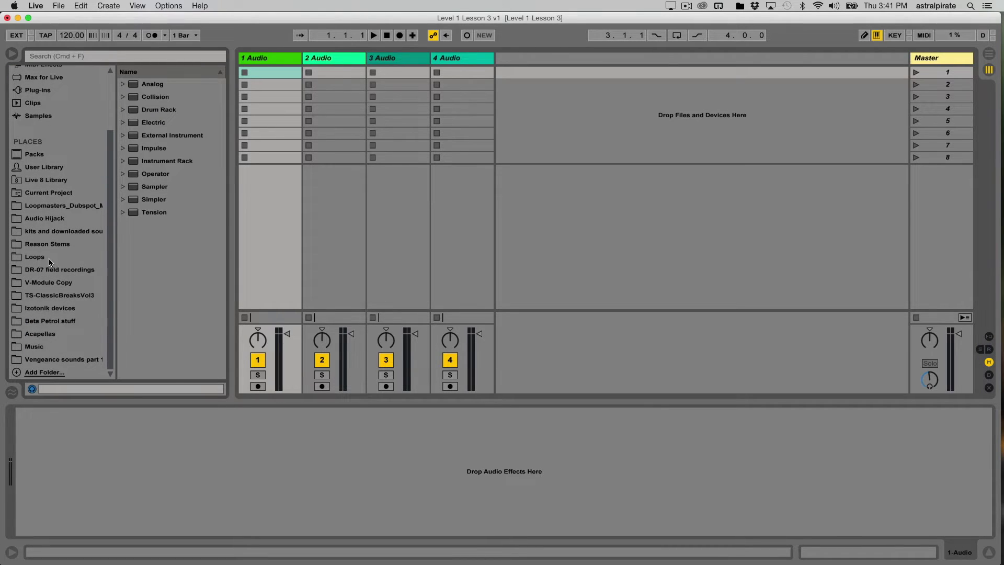
click(50, 260)
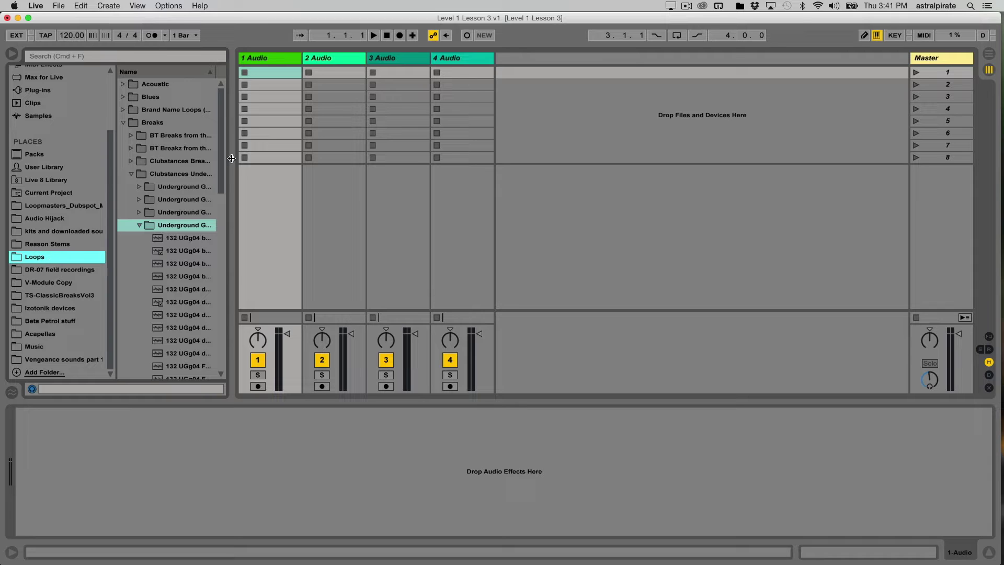
scroll(223, 186, down, 5)
scroll(224, 196, down, 4)
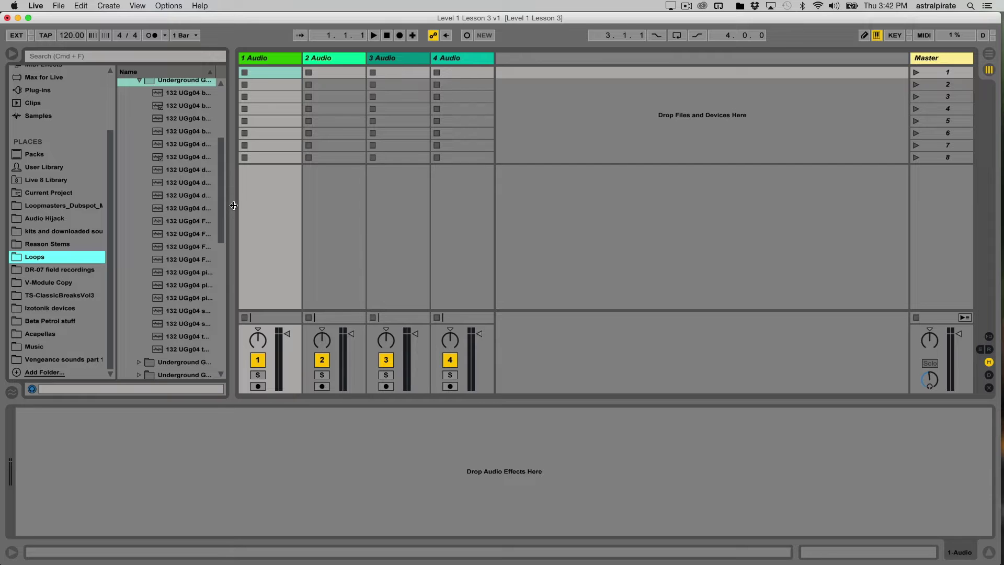
- Widen the browser and preview the 132 UGg04 bass G 01 and G 04 loops
drag(233, 205, 286, 208)
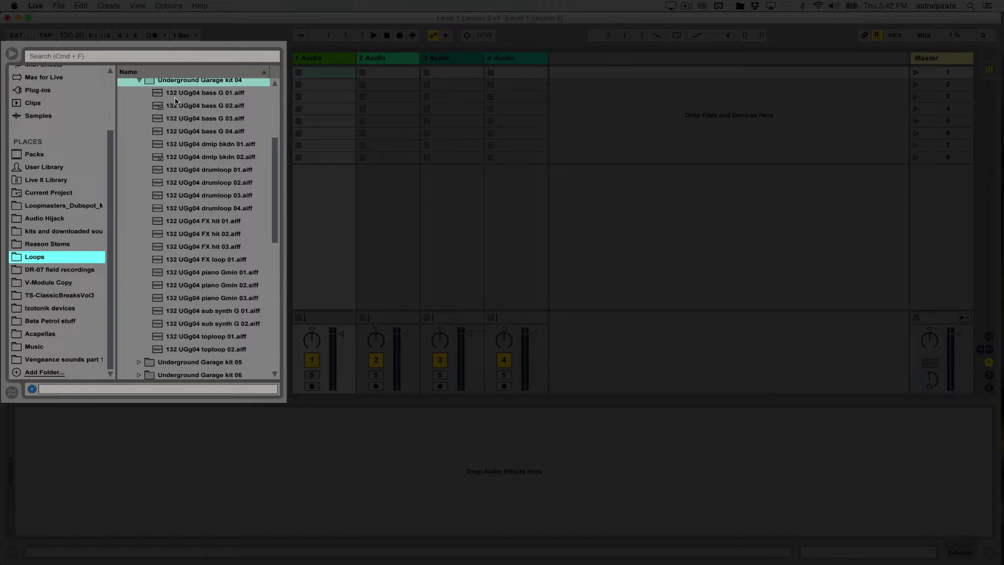
click(206, 95)
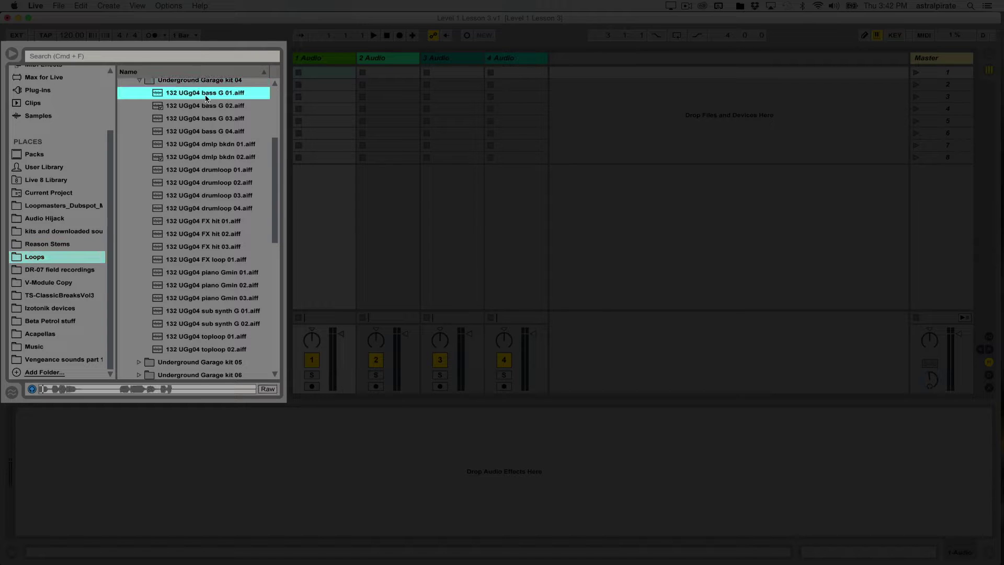
click(209, 133)
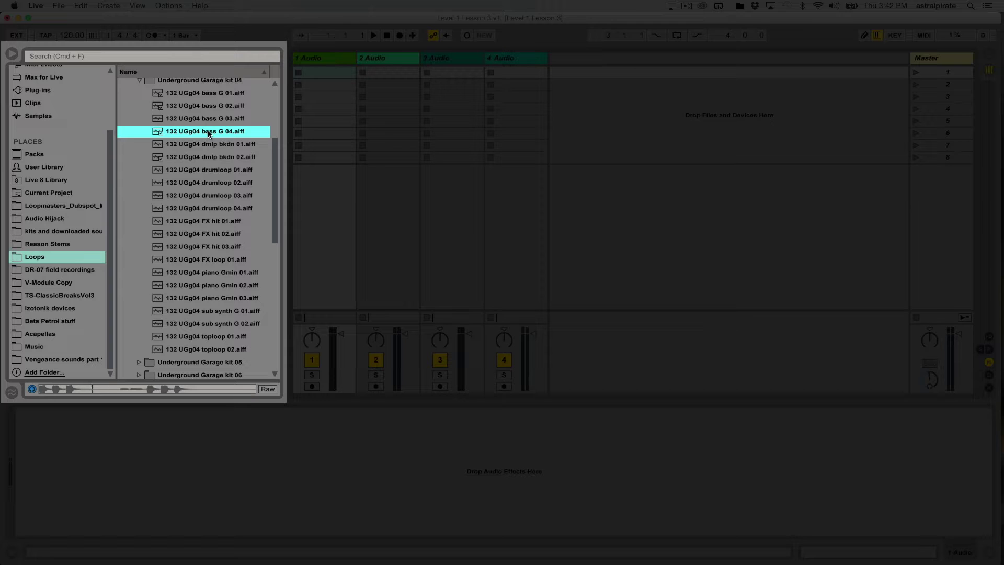
click(178, 82)
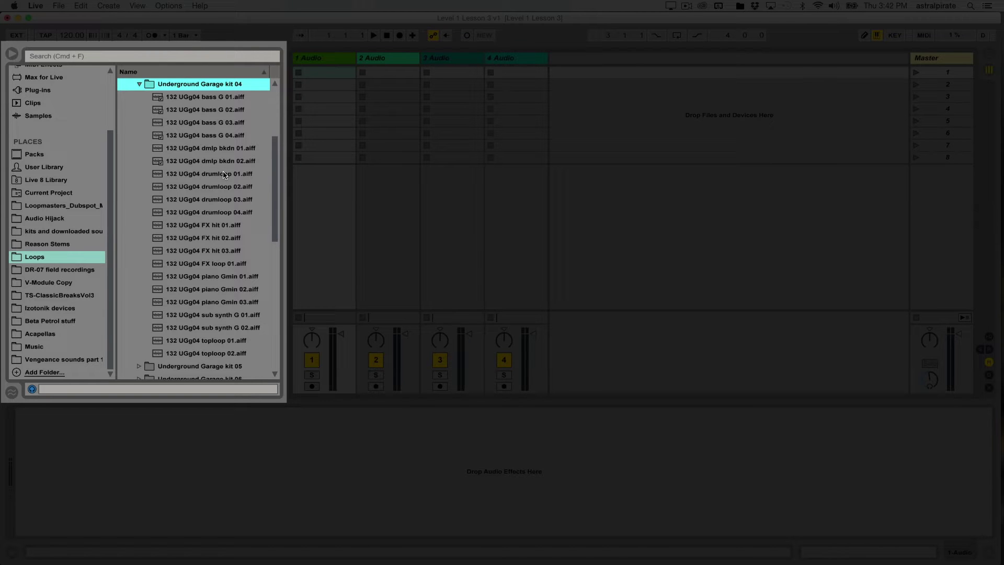
- Audition drumloops 01–04, then place 132 UGg04 dmlp bkdn 01 in 1 Audio's first slot
click(245, 177)
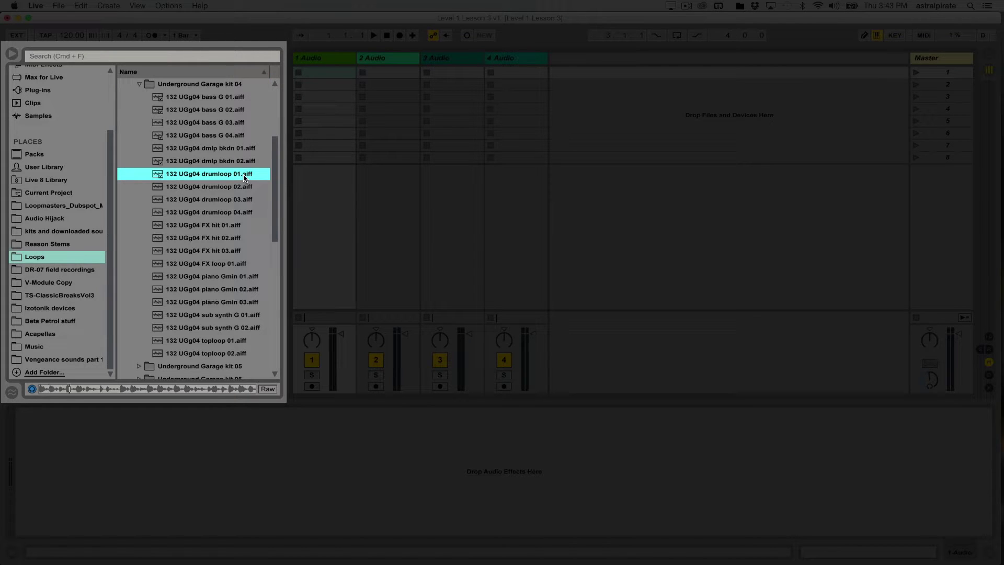
click(247, 188)
click(251, 202)
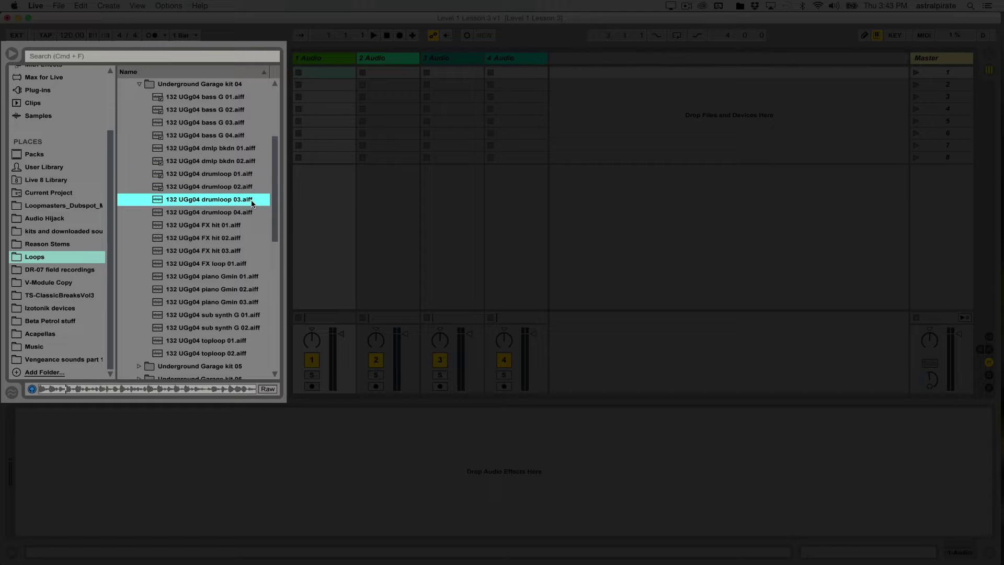
click(256, 211)
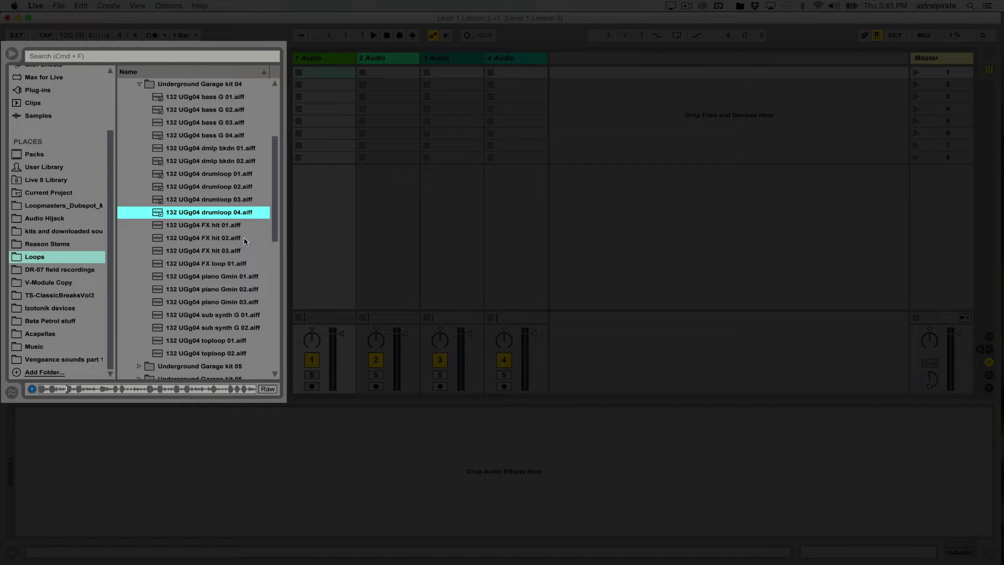
click(254, 152)
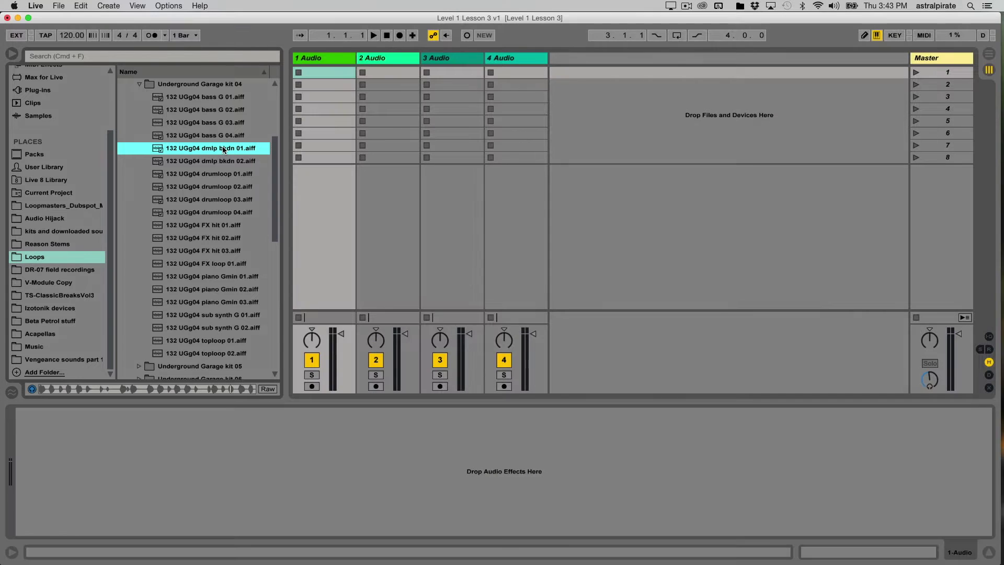
drag(224, 149, 306, 74)
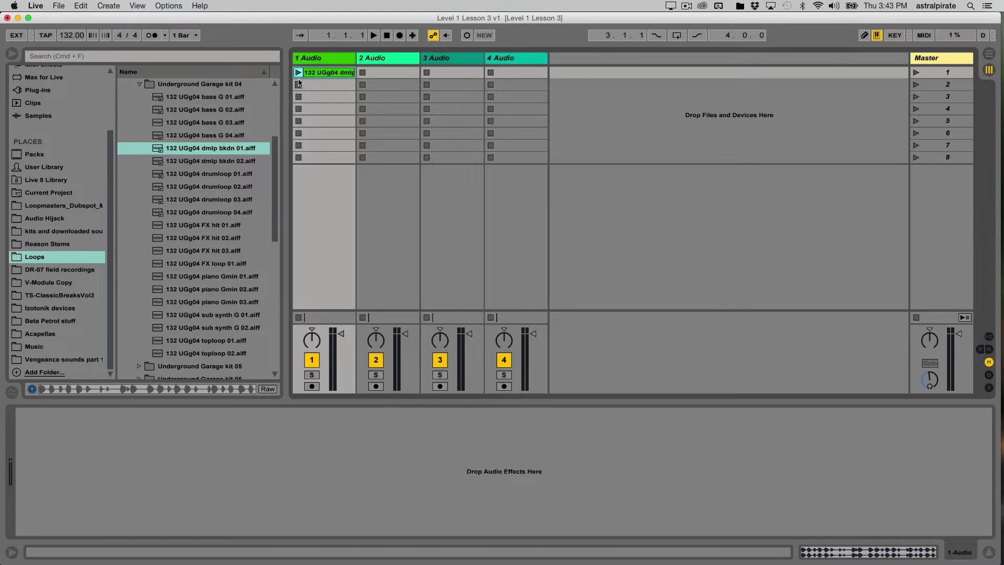
- Open the clip's sample settings and pull all four track faders down toward −12 dB
double_click(327, 76)
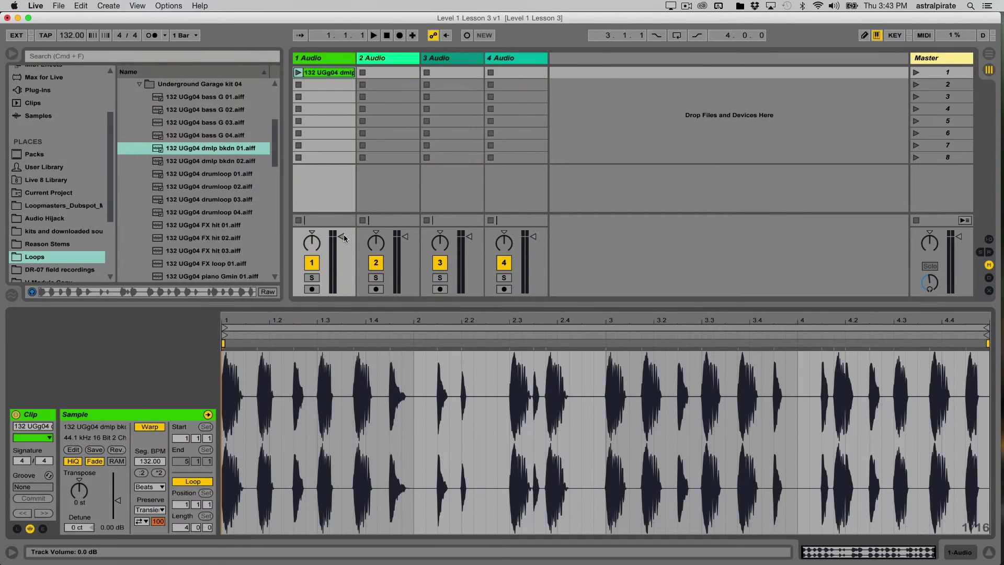
drag(341, 236, 341, 250)
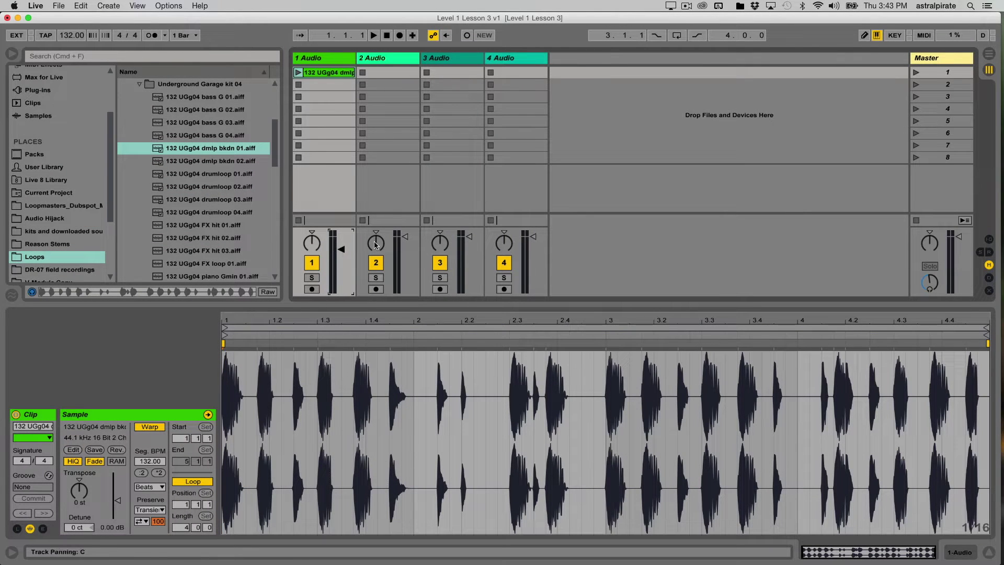
drag(404, 237, 405, 247)
drag(470, 238, 470, 251)
drag(532, 236, 533, 250)
- Fine-tune the faders, track 2 to −13.4 dB and track 4 lower, then launch the drum clip
click(341, 250)
click(406, 238)
drag(405, 248, 405, 250)
click(469, 251)
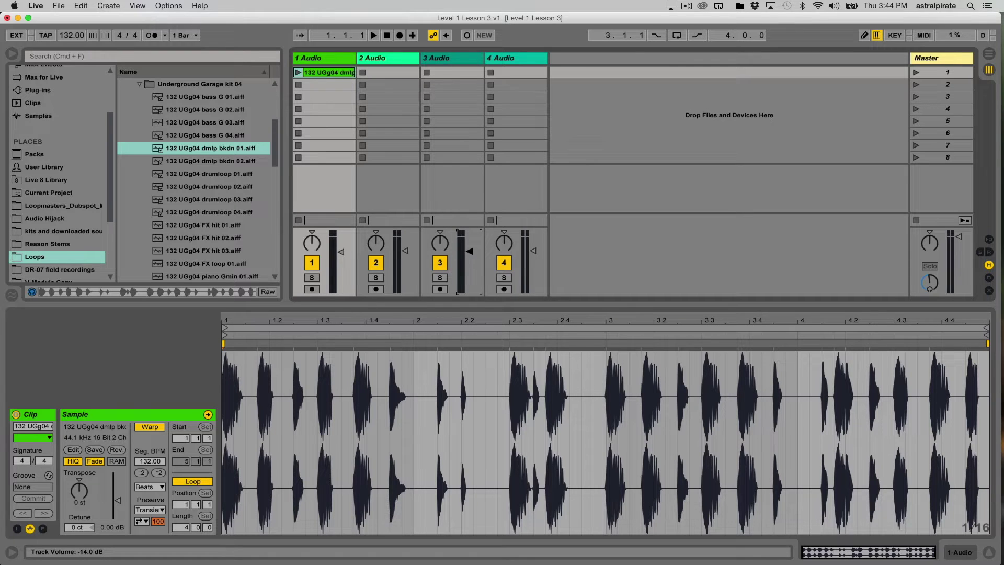
click(534, 250)
drag(533, 251, 534, 252)
click(296, 73)
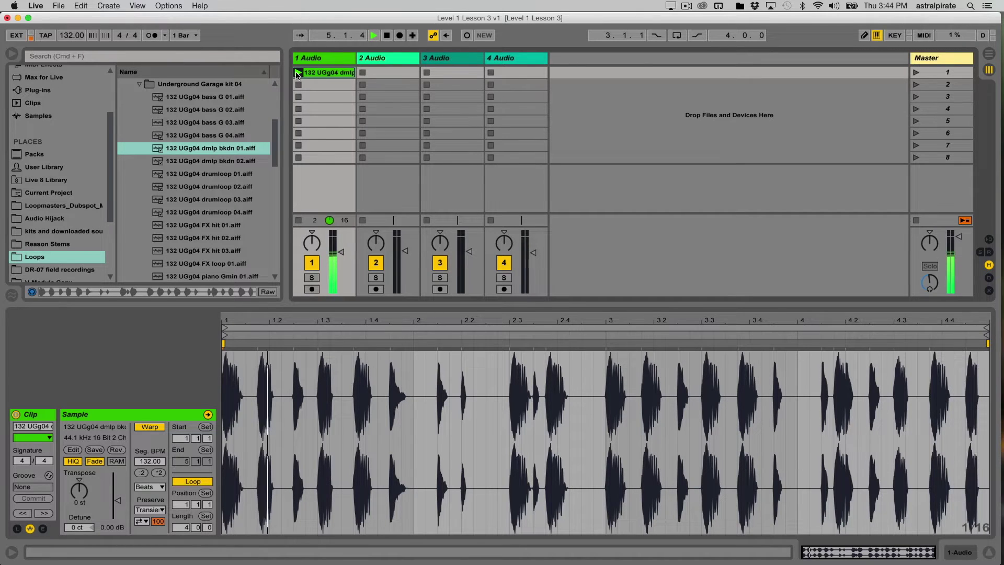
- Set the drum clip loop to one bar starting at 1.3, audition it, then stop
key(space)
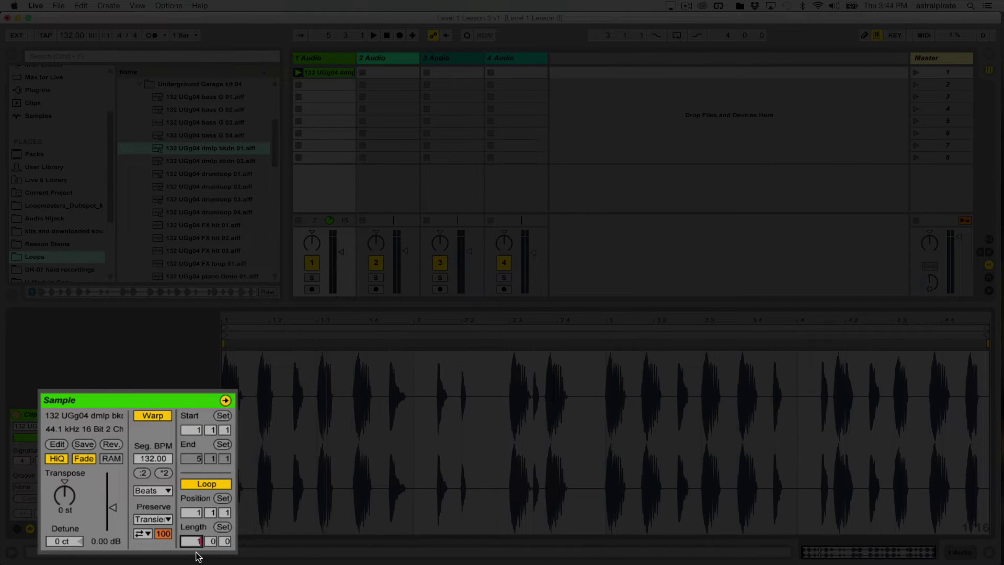
key(Return)
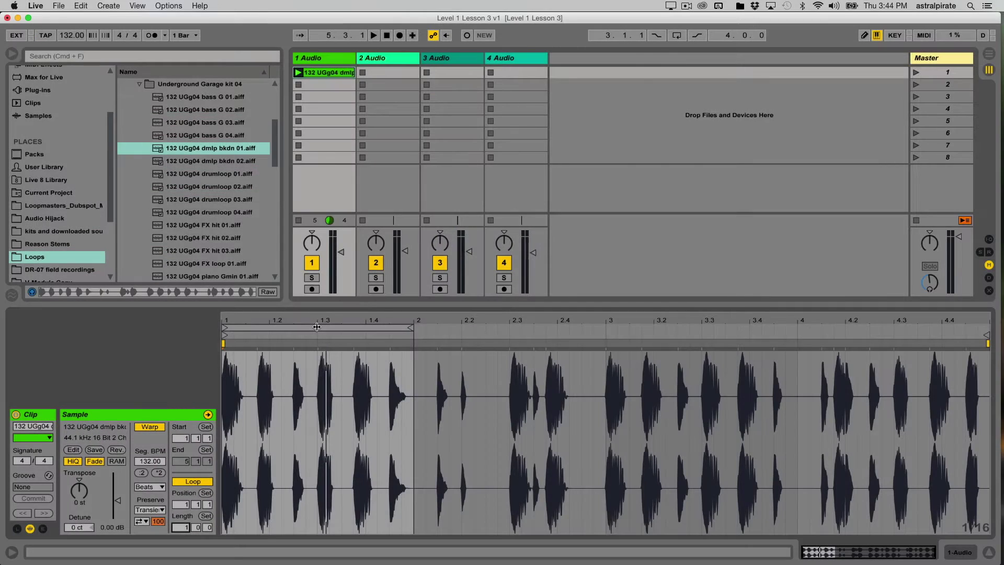
drag(315, 327, 409, 328)
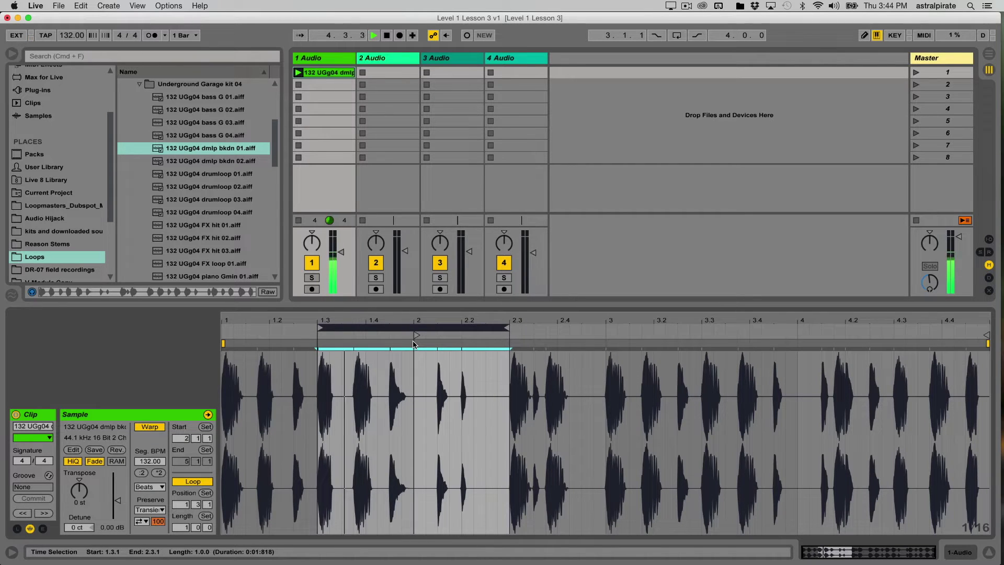
key(space)
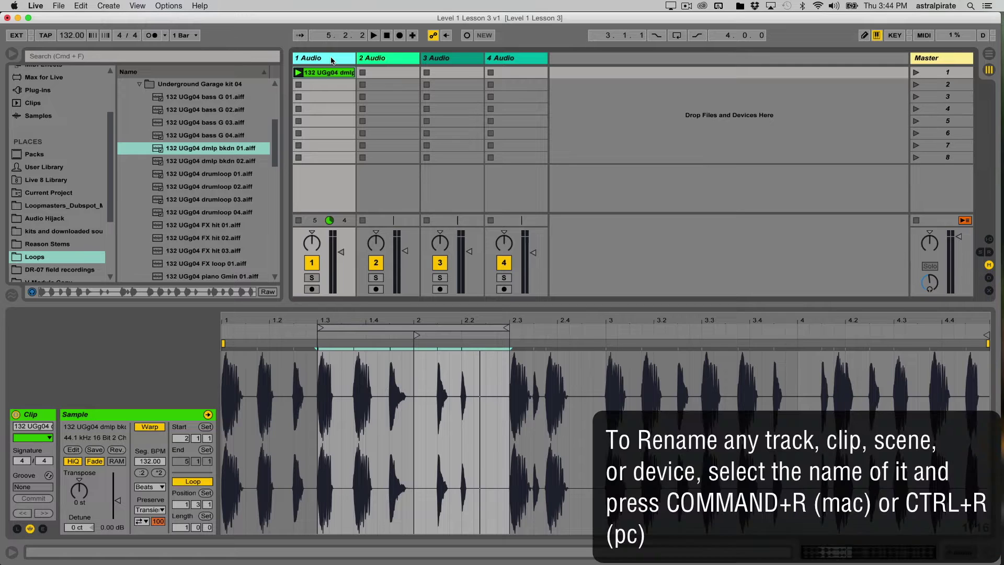
- Rename track 1 to Drums from its header's context menu
click(87, 5)
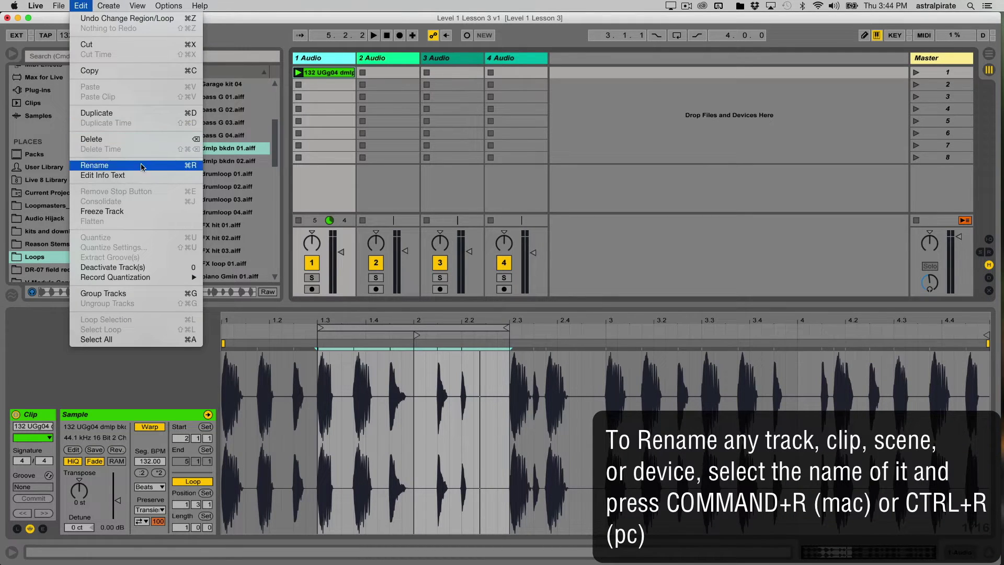
click(340, 124)
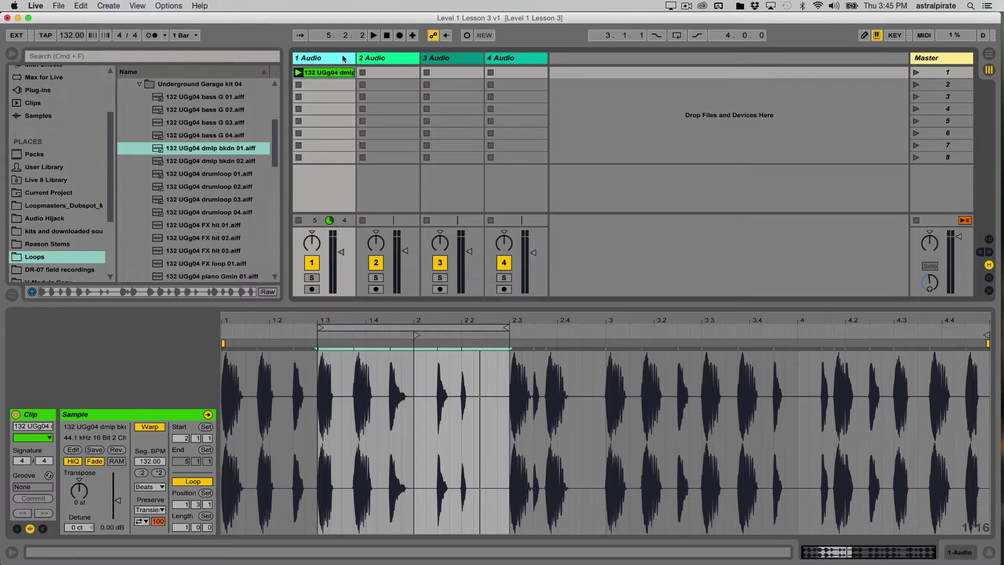
right_click(335, 61)
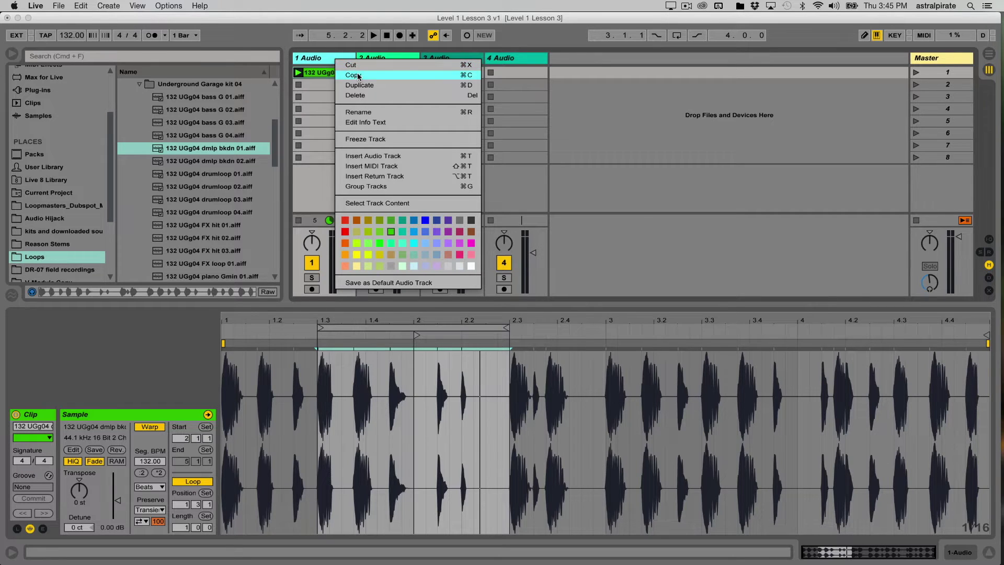
click(364, 112)
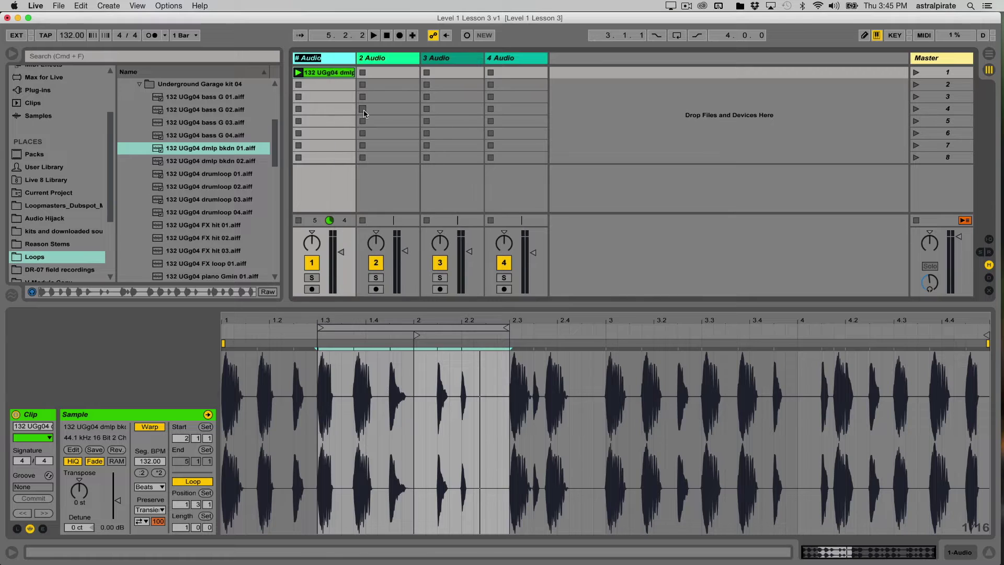
text(Drums)
key(Return)
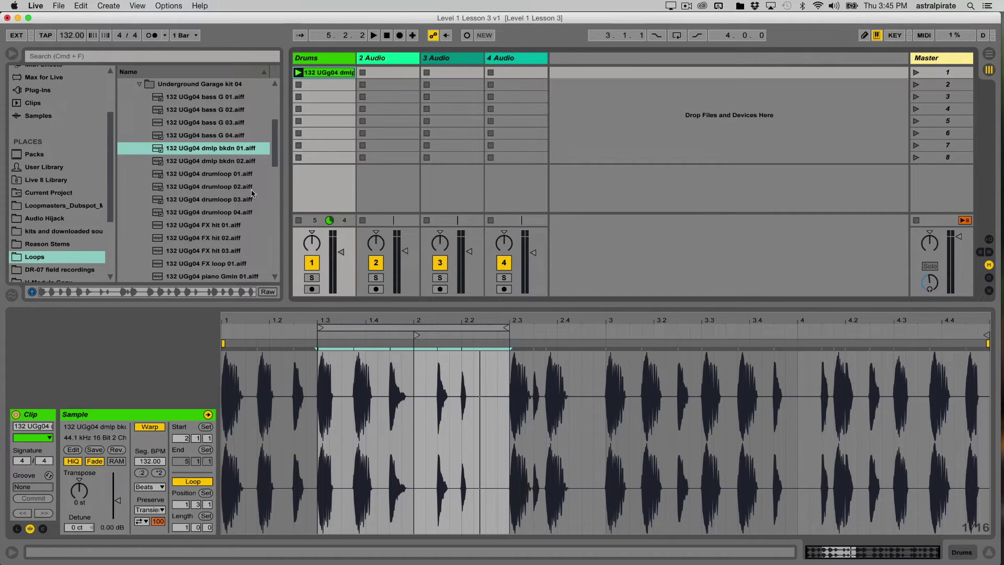
- Audition FX hits 01–03 and place 132 UGg04 FX hit 02 in track 2's first slot
scroll(250, 199, up, 1)
scroll(251, 193, down, 8)
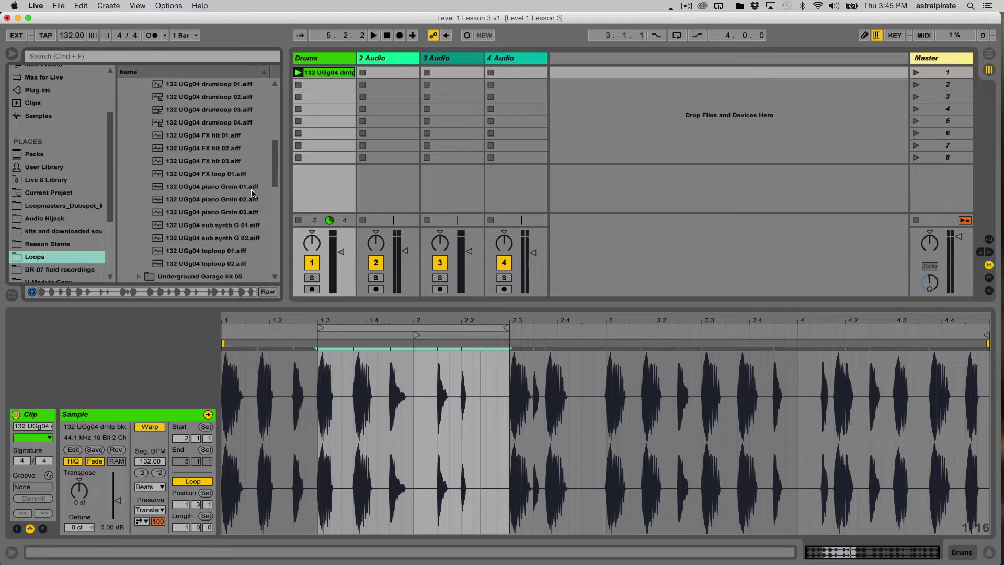
click(253, 161)
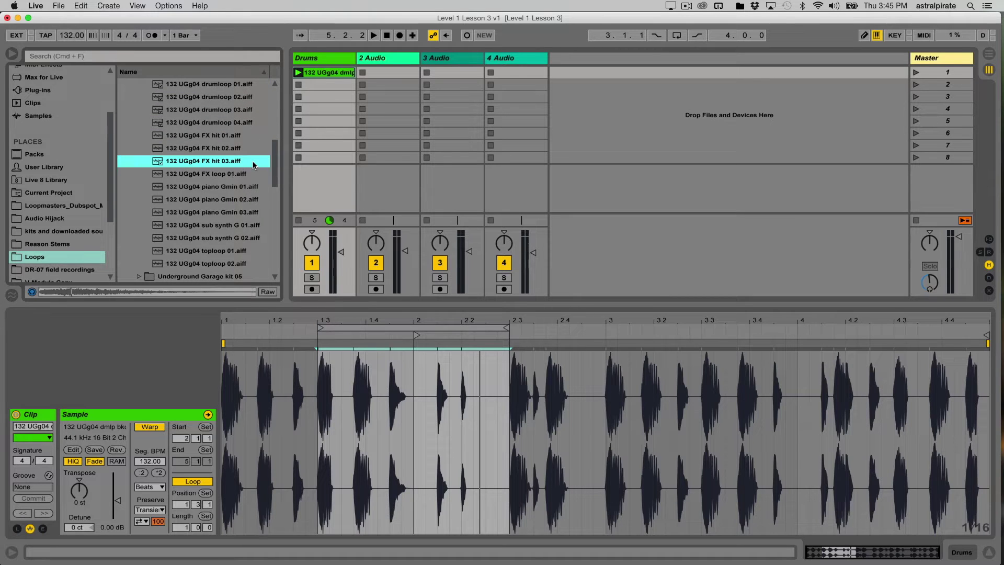
click(249, 147)
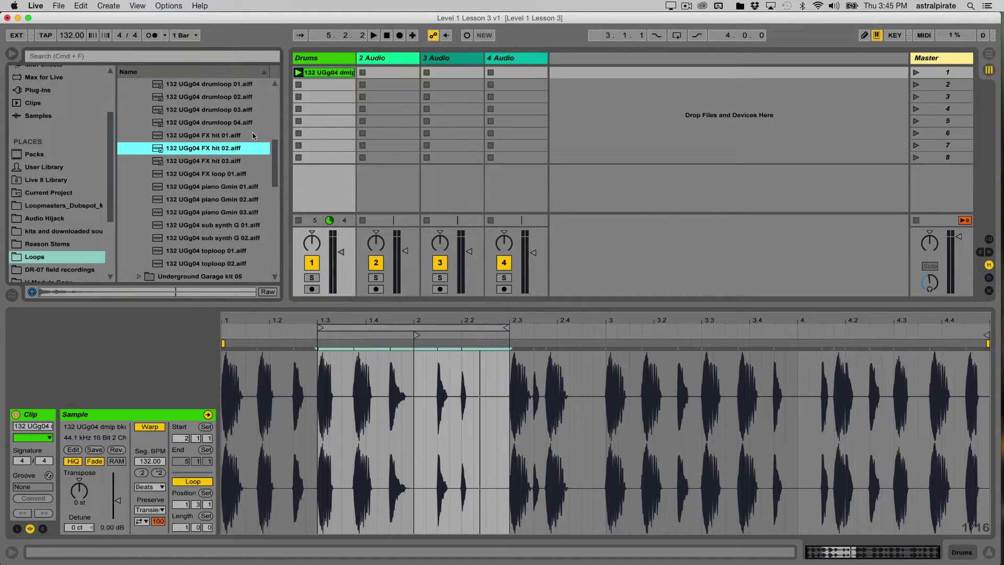
click(252, 135)
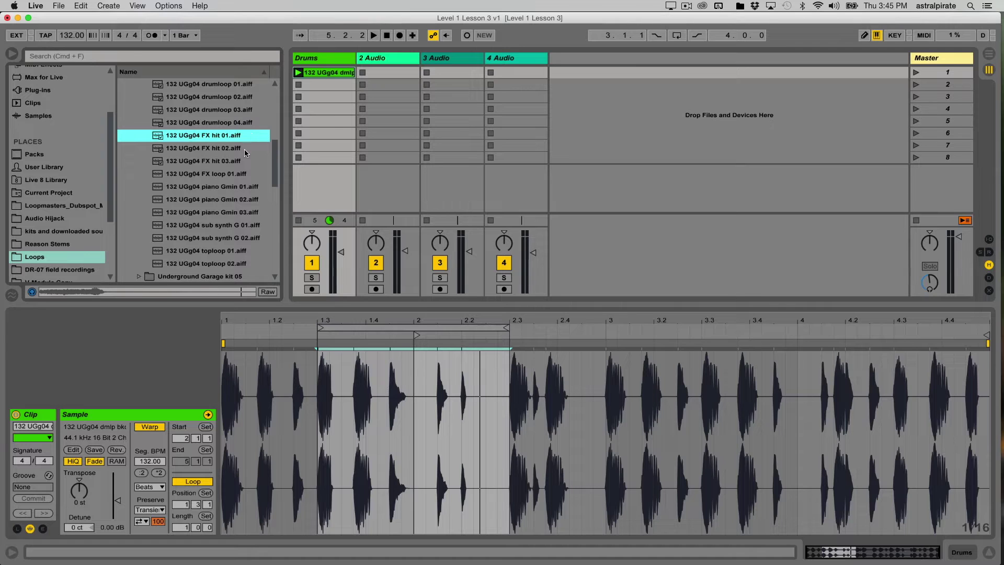
click(244, 150)
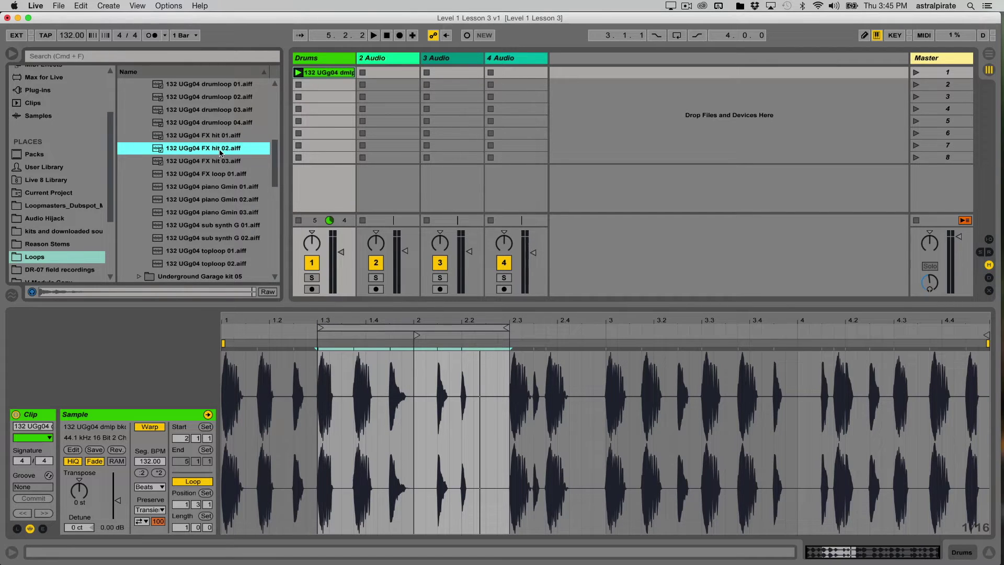
drag(214, 151, 400, 75)
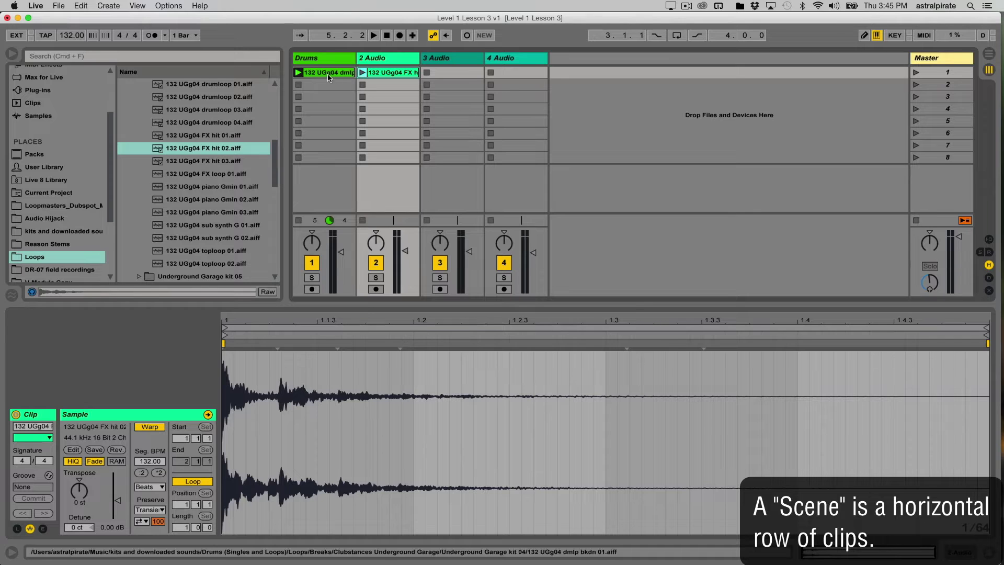
- Play the Drums and FX hit clips together and lower track 2's volume to −17 dB
click(299, 73)
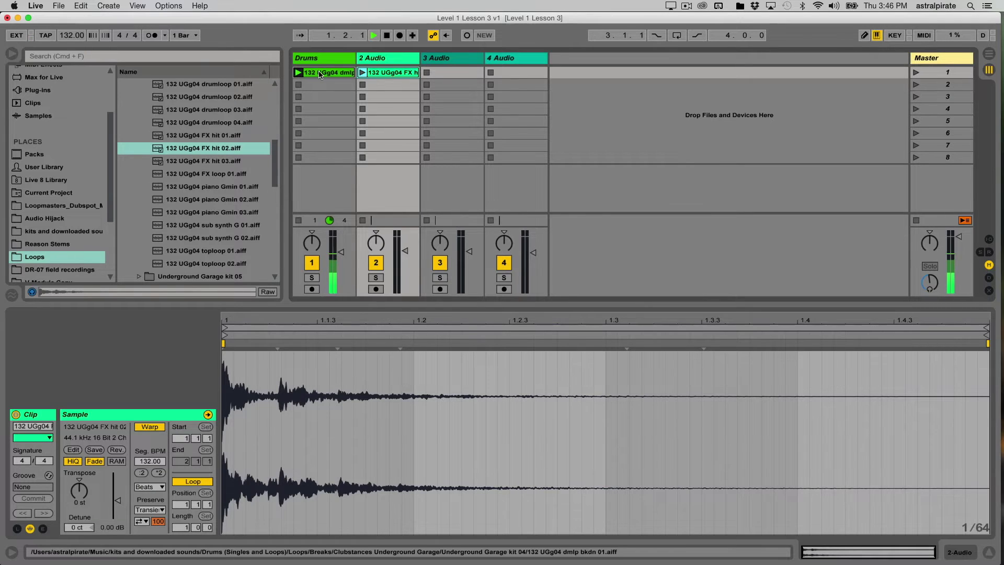
click(320, 75)
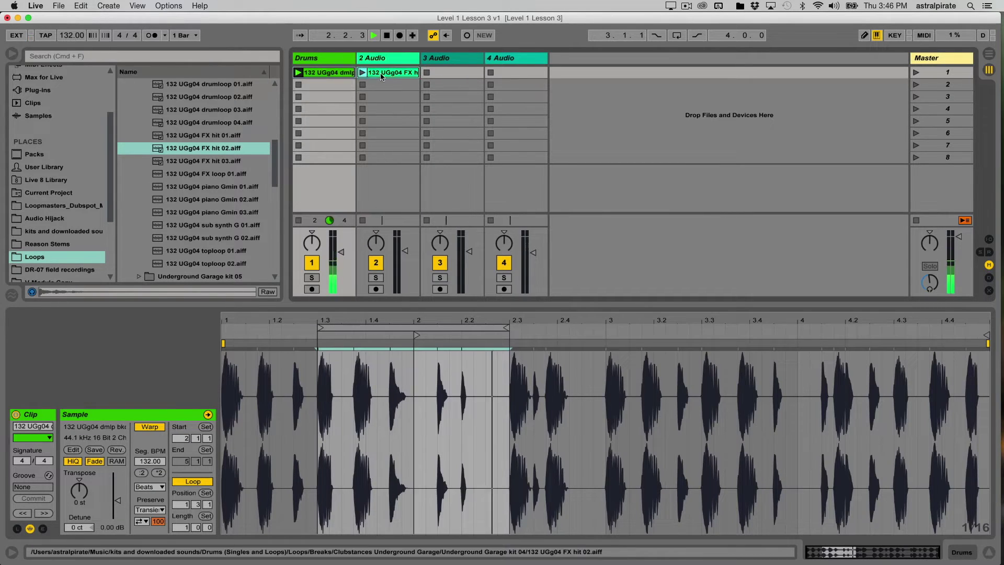
click(400, 74)
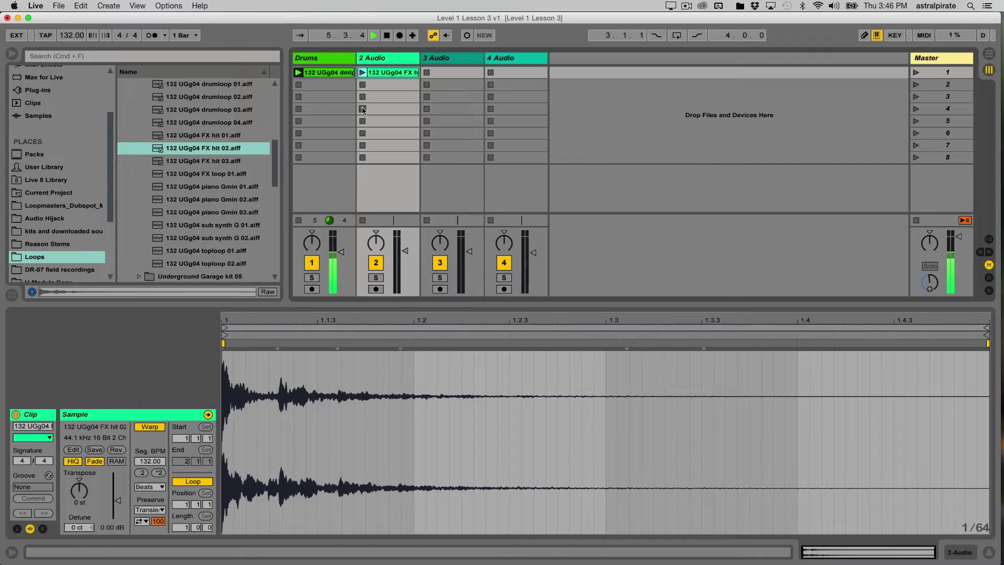
click(362, 73)
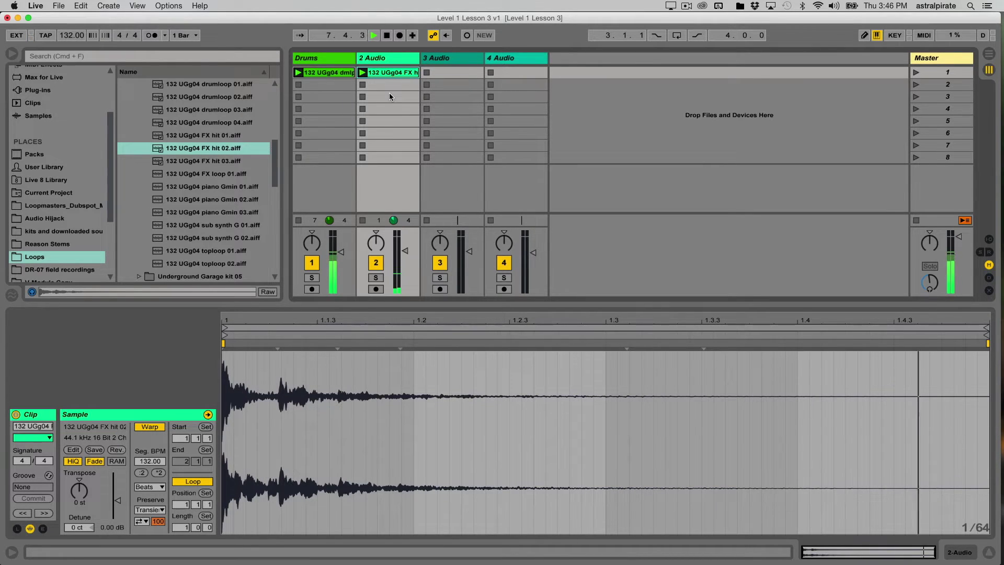
drag(406, 251, 406, 256)
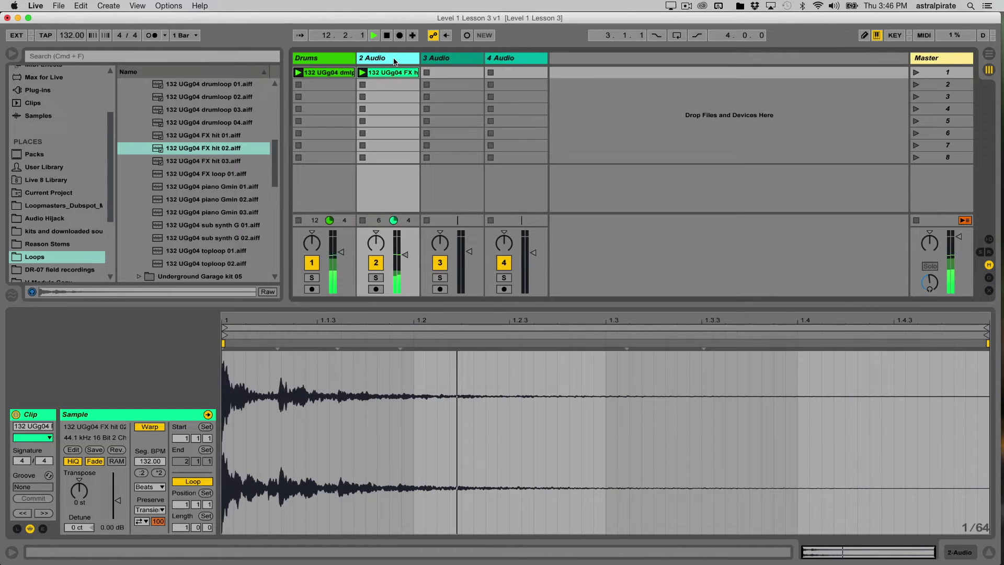
- Rename track 2 to FX with Cmd+R and stop playback
key(super+r)
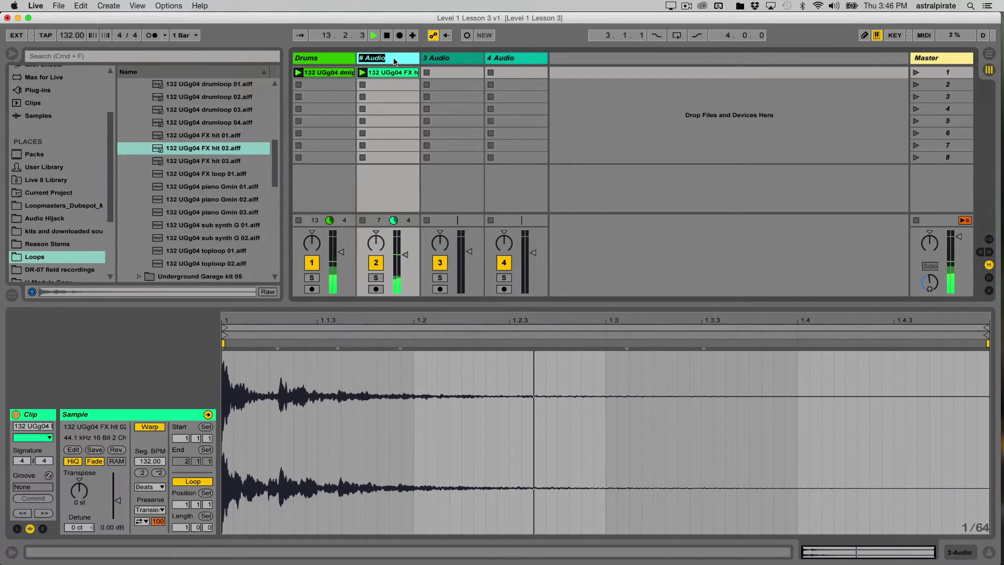
text(FX)
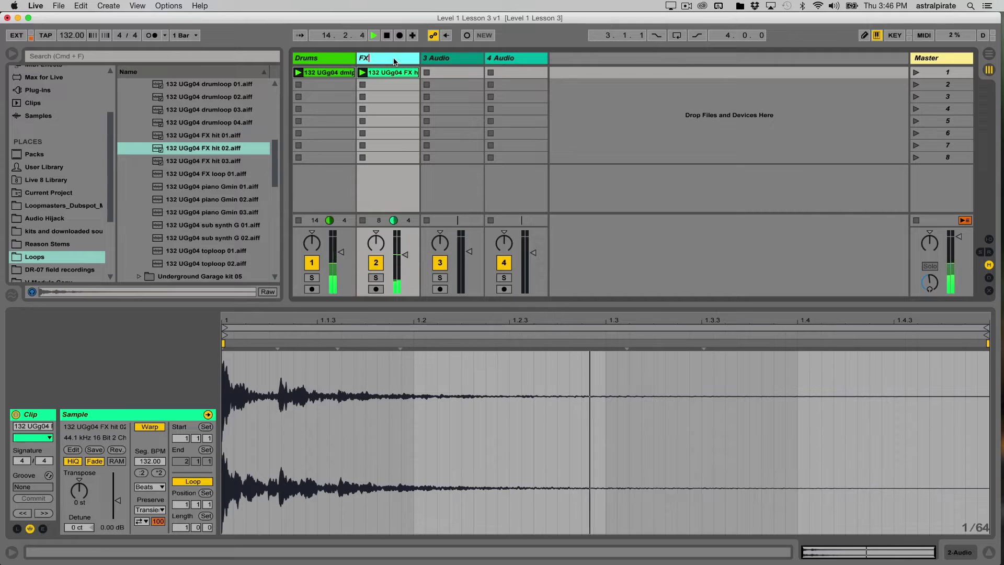
key(Return)
key(space)
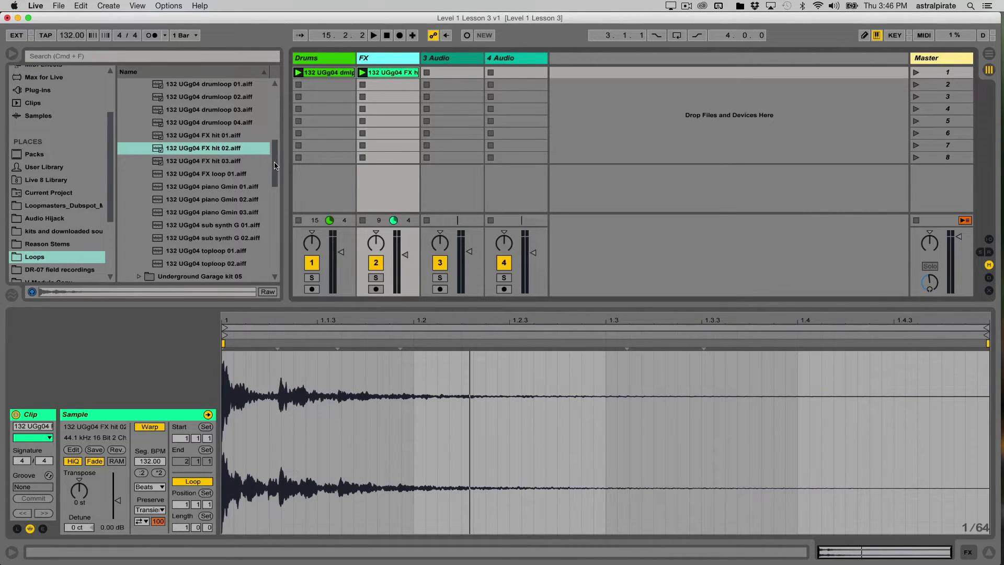
- Collapse the Underground Garage folders in the browser and expand Noise Loops
scroll(157, 126, up, 6)
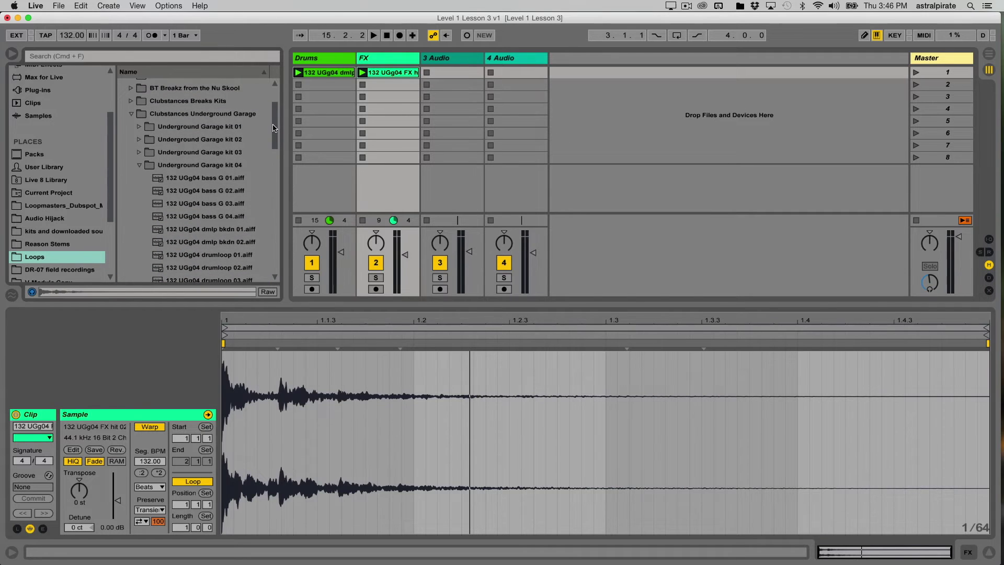
click(139, 165)
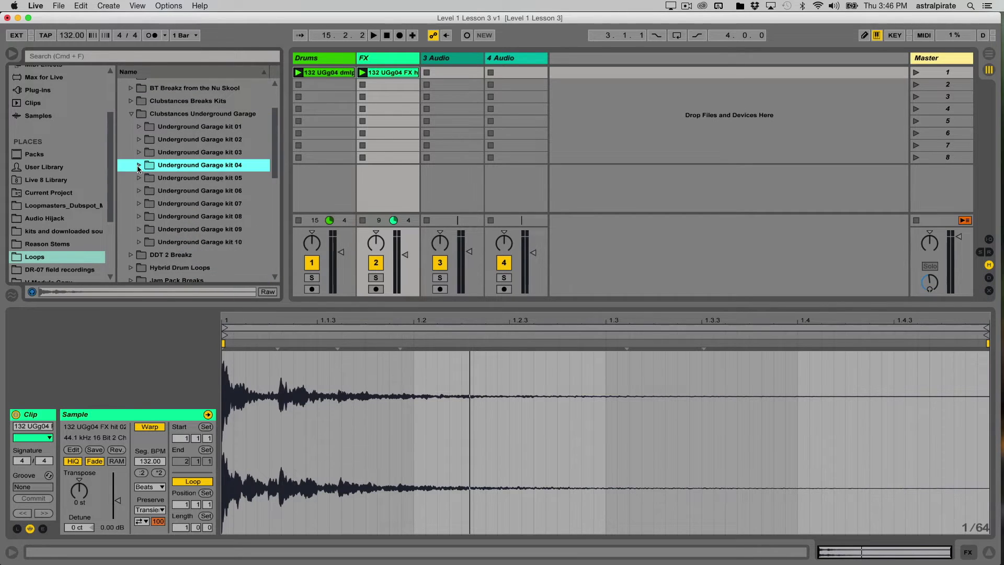
click(139, 216)
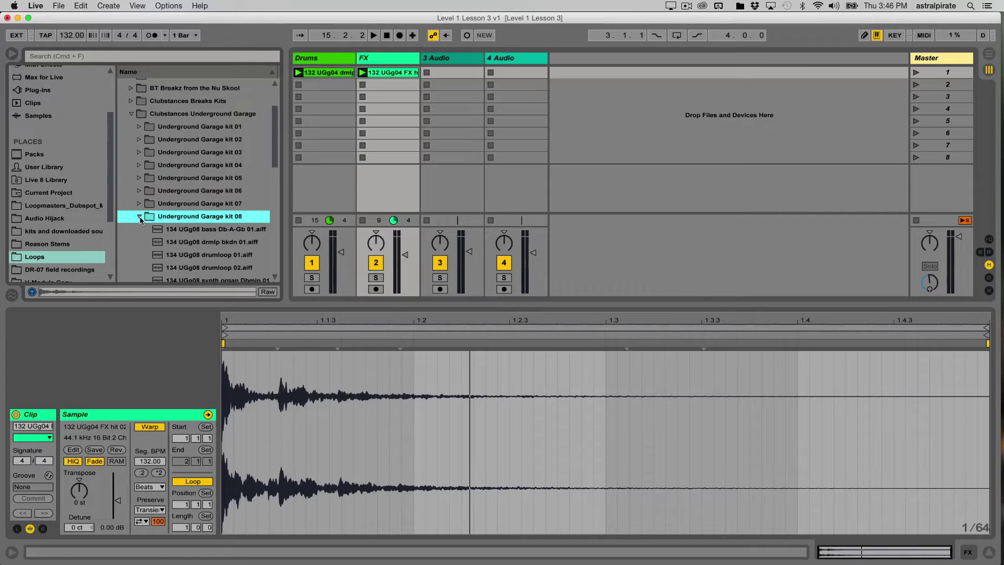
click(130, 113)
scroll(161, 150, down, 3)
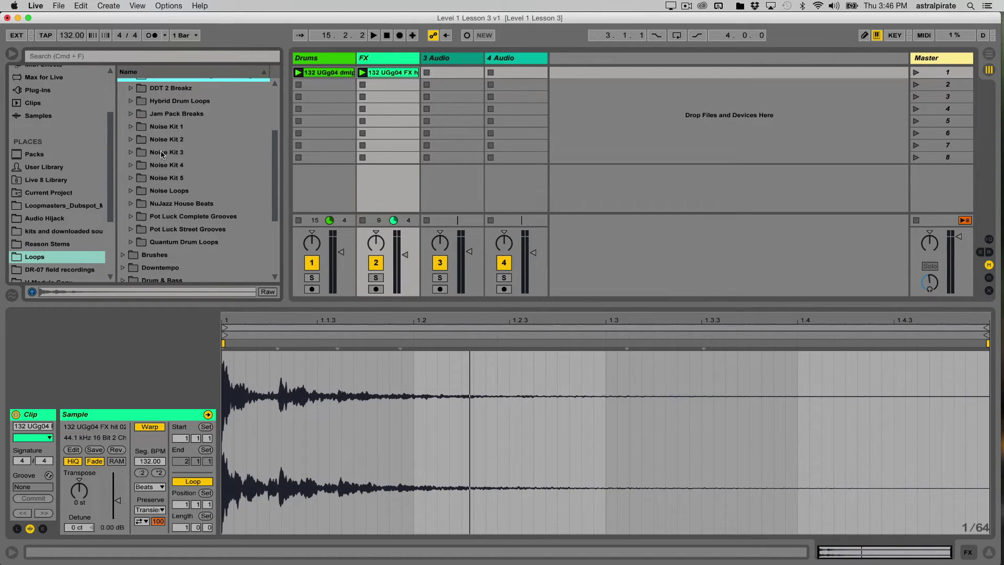
click(131, 190)
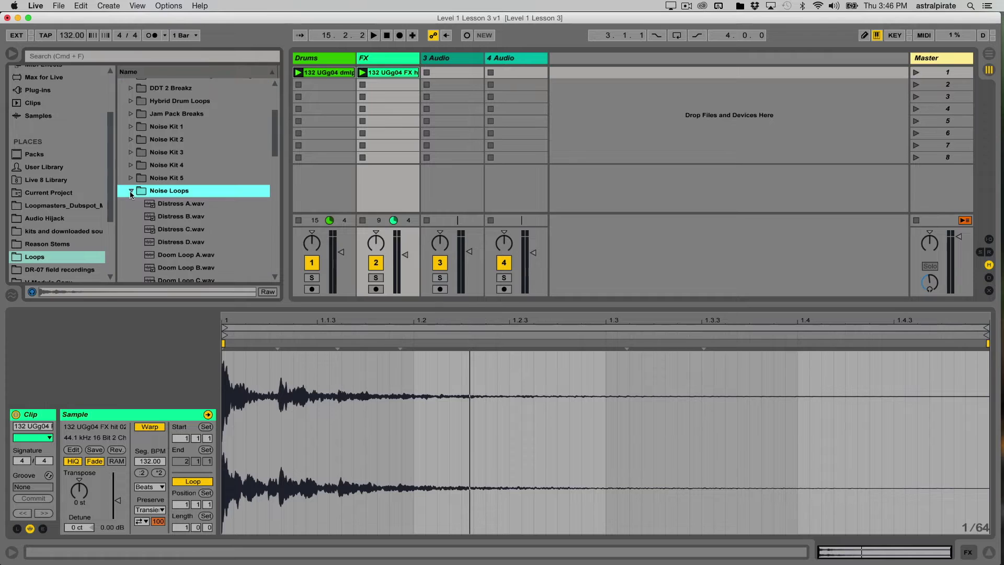
- Preview Distress C, Munchatation A, Nutrino Perc D and Rubber Chipmunks D, dropping Rubber Chipmunks D onto track 3
click(165, 228)
scroll(165, 226, down, 3)
scroll(166, 225, down, 3)
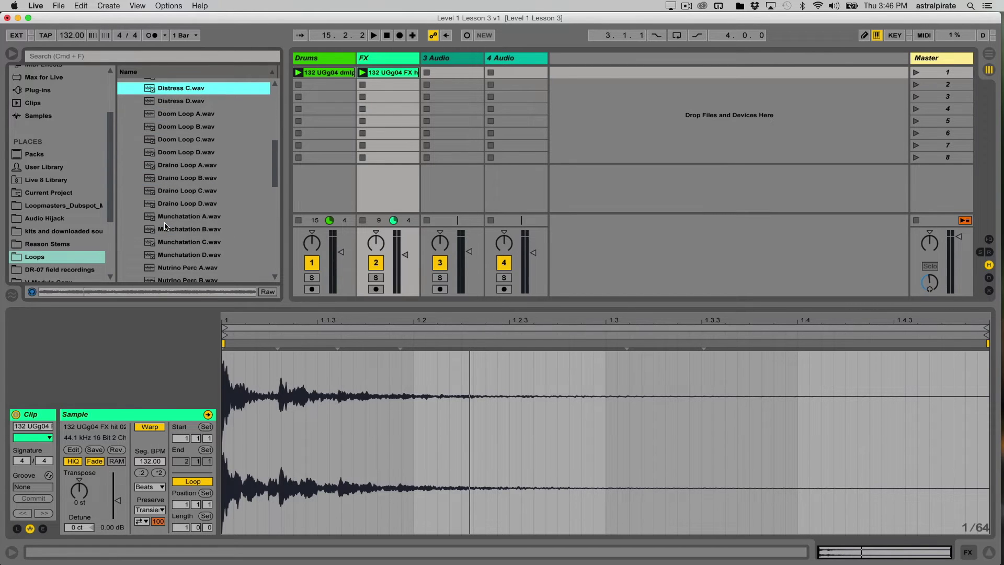
click(179, 216)
scroll(180, 216, down, 4)
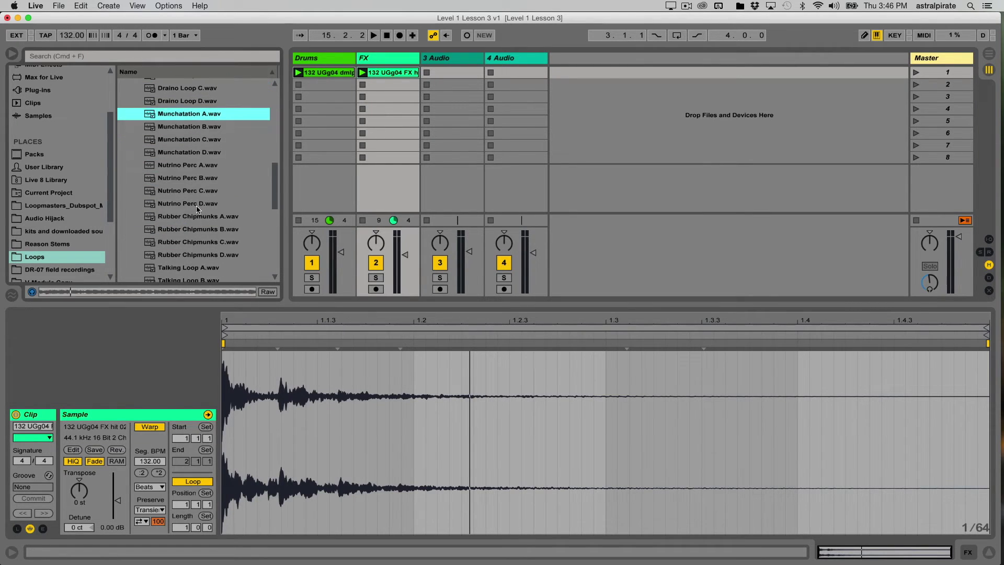
click(197, 205)
scroll(197, 209, down, 3)
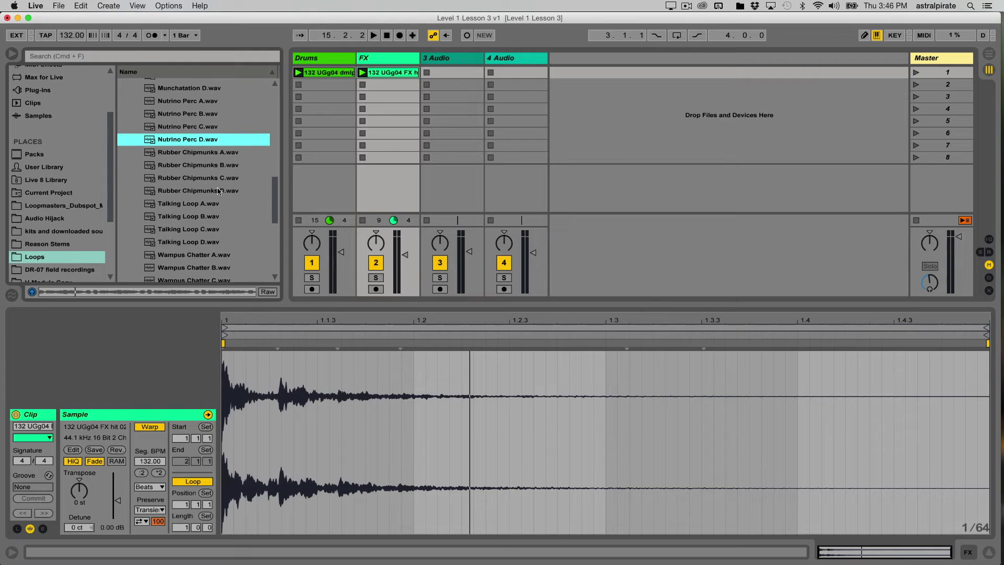
click(217, 192)
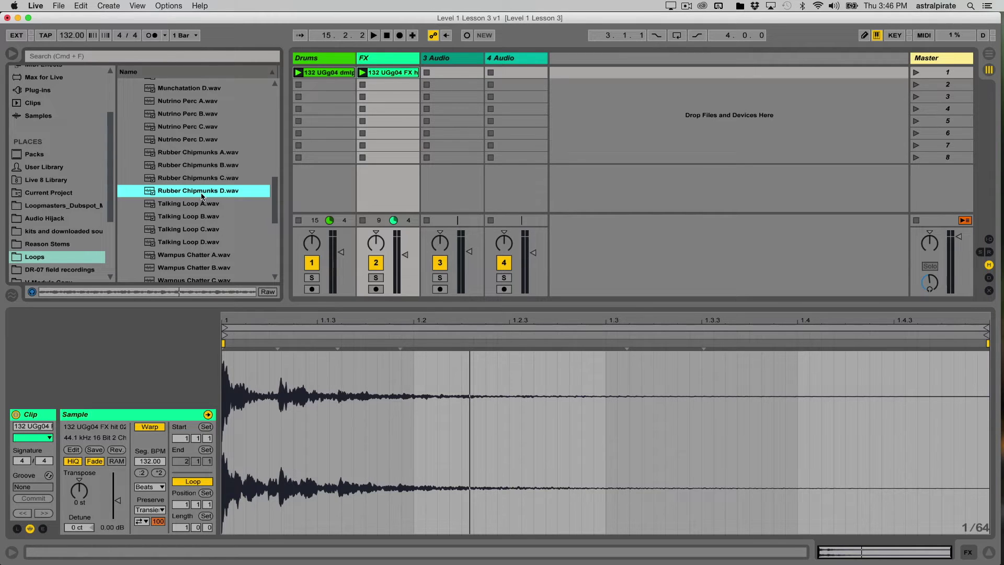
drag(197, 195, 443, 79)
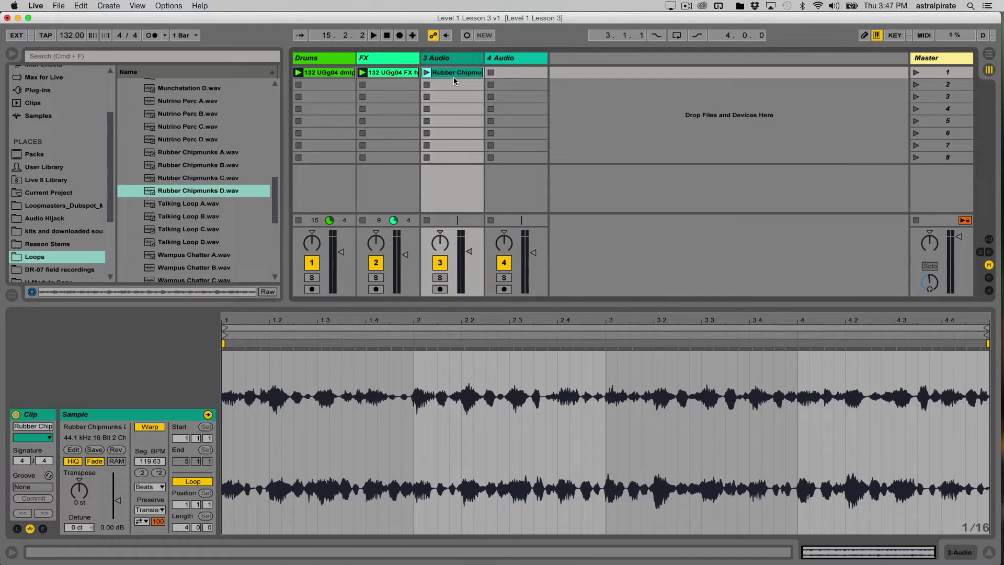
- Play the Rubber Chipmunks clip on 3 Audio once, then stop playback
click(426, 72)
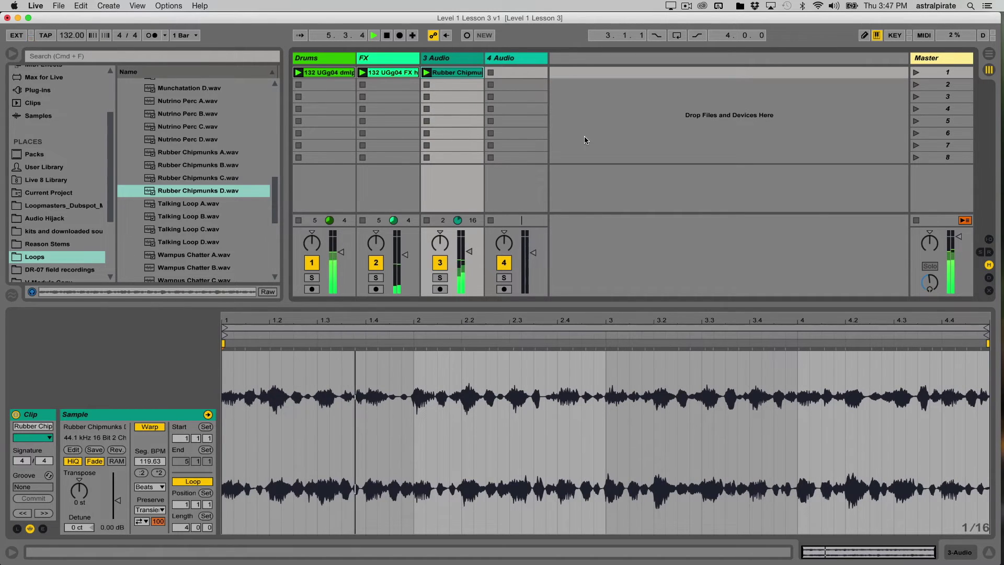
key(space)
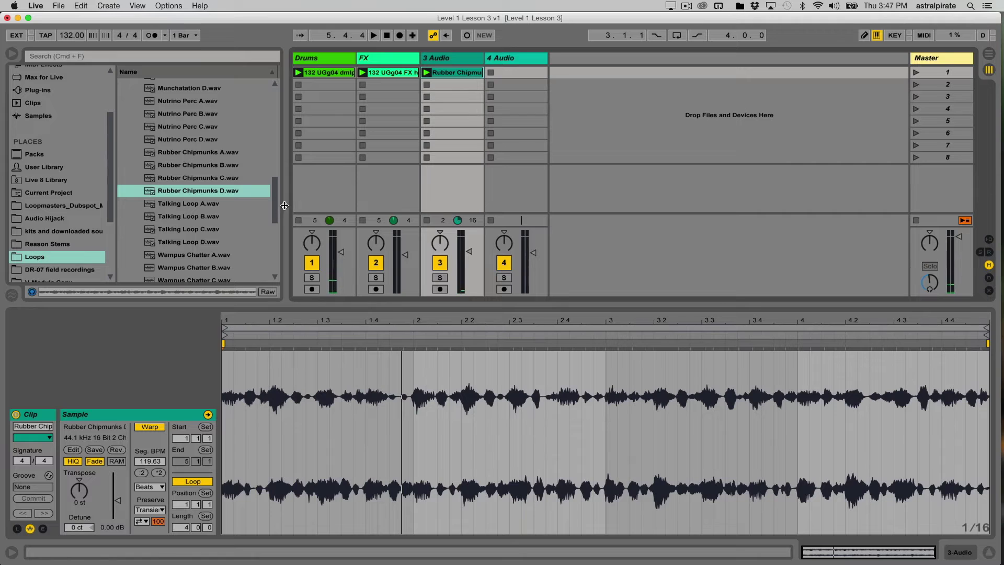
- Collapse Noise Loops and expand the NuJazz House Beats folder in the browser
drag(276, 209, 273, 150)
click(133, 153)
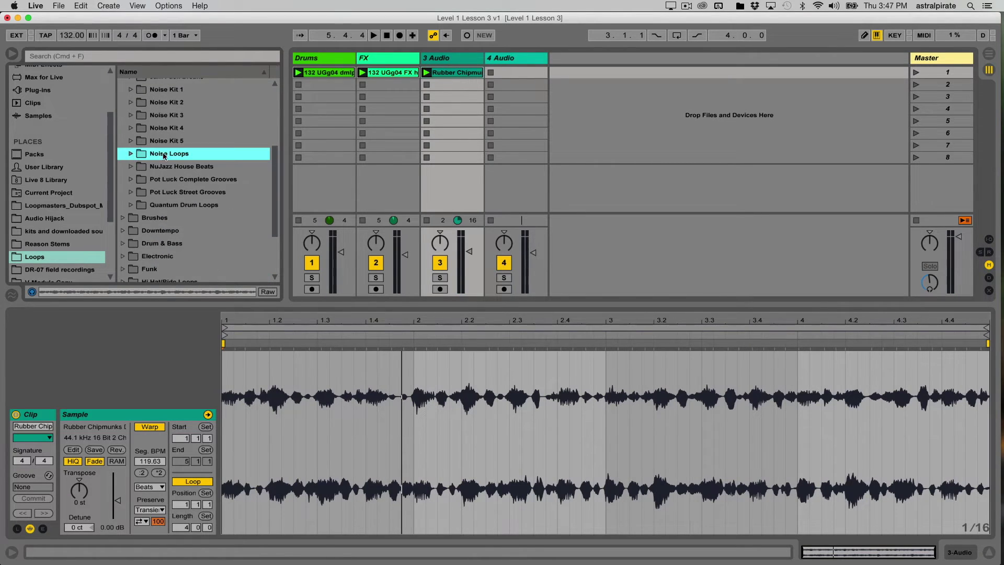
click(132, 192)
click(133, 179)
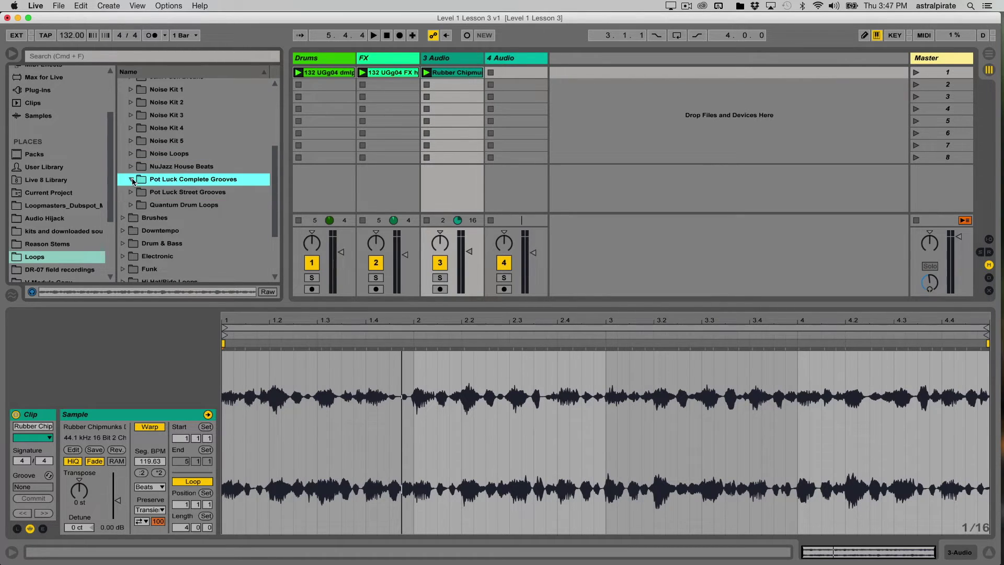
click(132, 166)
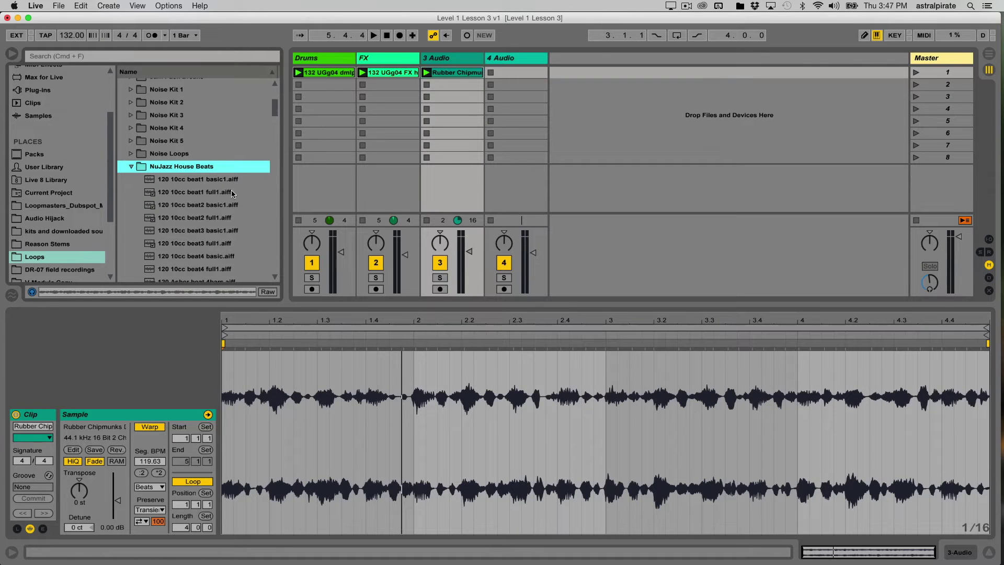
- Preview the loops 120 EliC Busy 2, 120 hard basic1, 120 hard bussy1 and 120 SteConga 4bars3
scroll(232, 193, down, 4)
scroll(233, 194, down, 5)
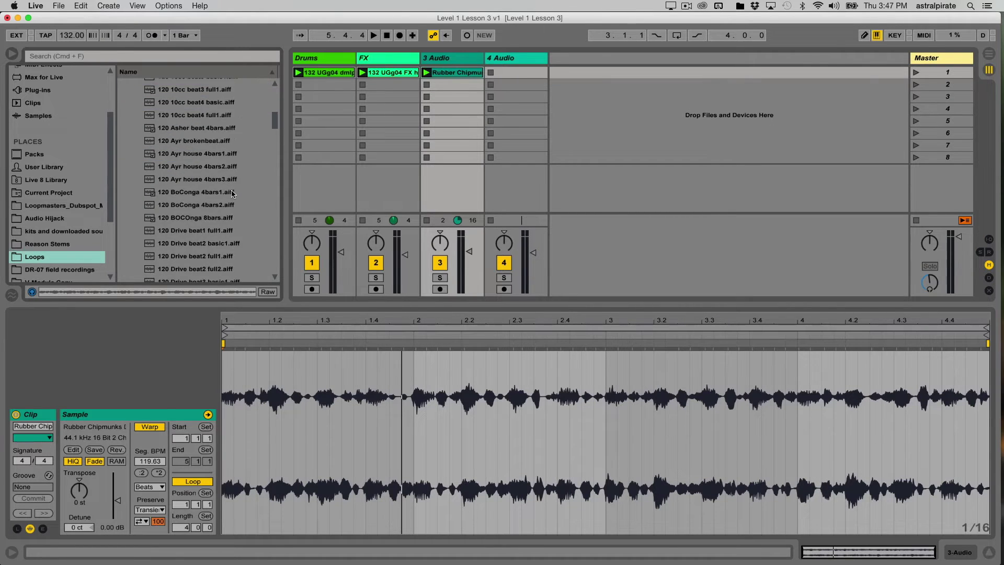
scroll(232, 193, down, 6)
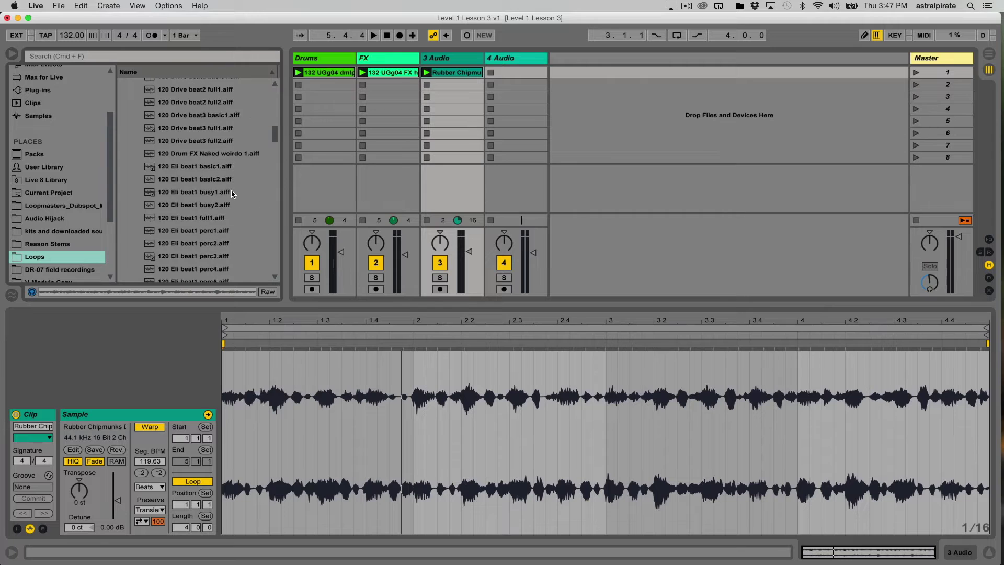
scroll(231, 191, down, 2)
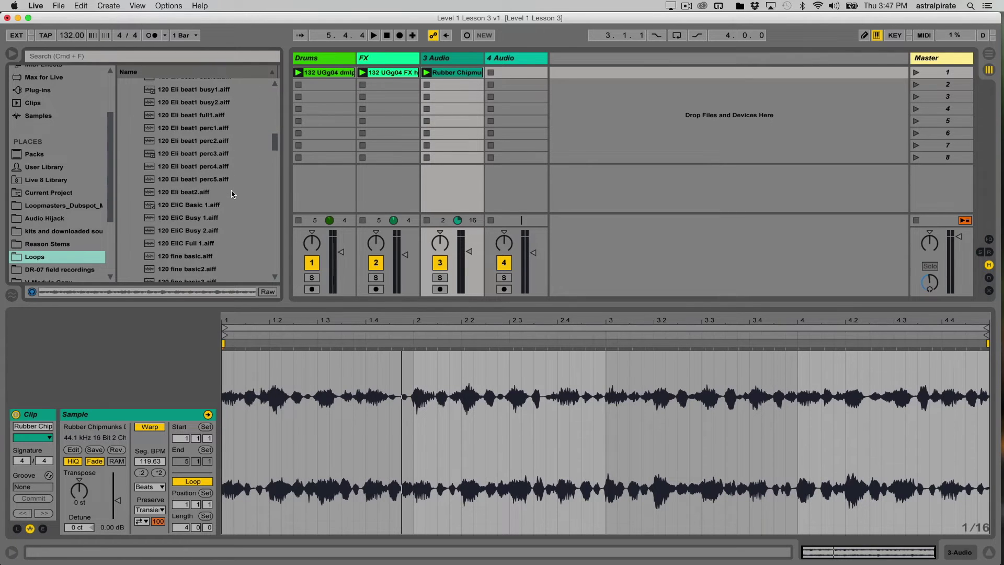
click(216, 194)
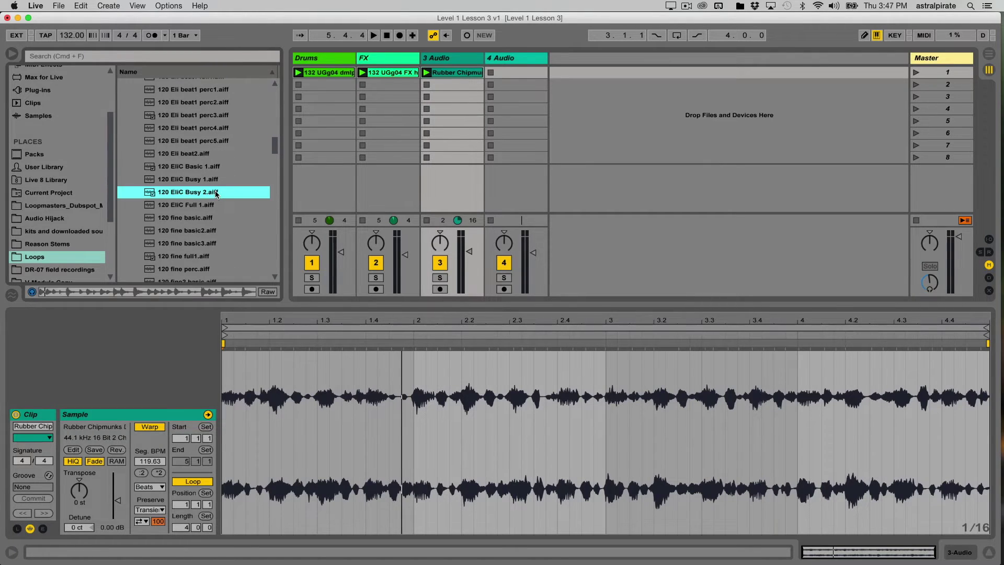
scroll(228, 208, down, 4)
click(228, 208)
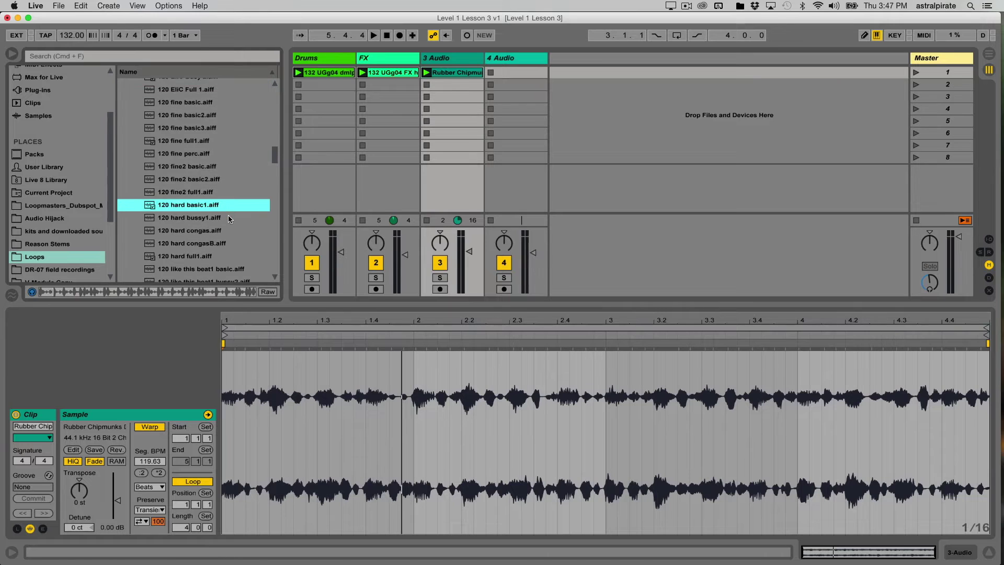
click(228, 217)
scroll(228, 219, down, 3)
click(228, 218)
scroll(228, 217, down, 4)
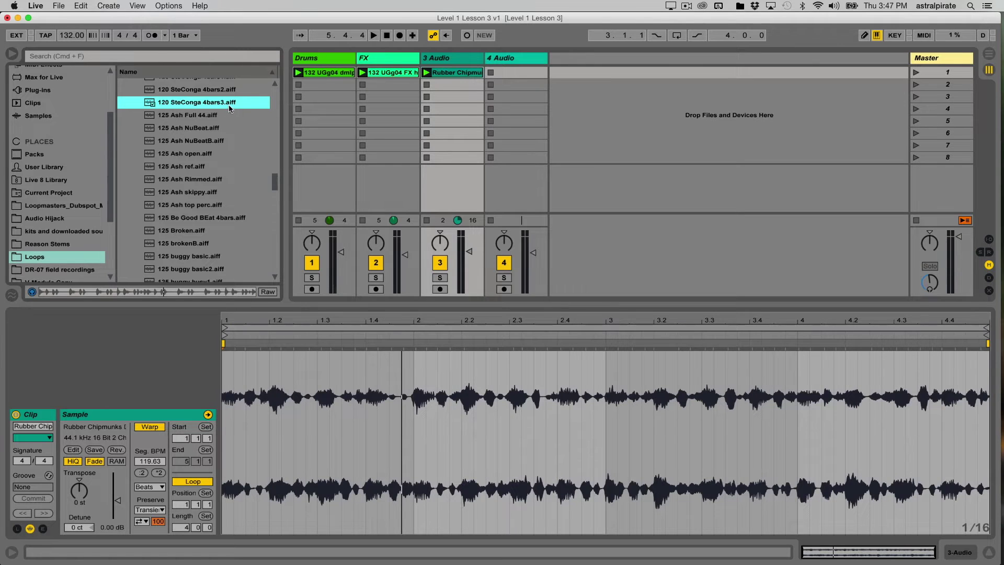
- Put 120 SteConga 4bars3.aiff in 4 Audio's first slot, play it, then stop
drag(222, 103, 509, 74)
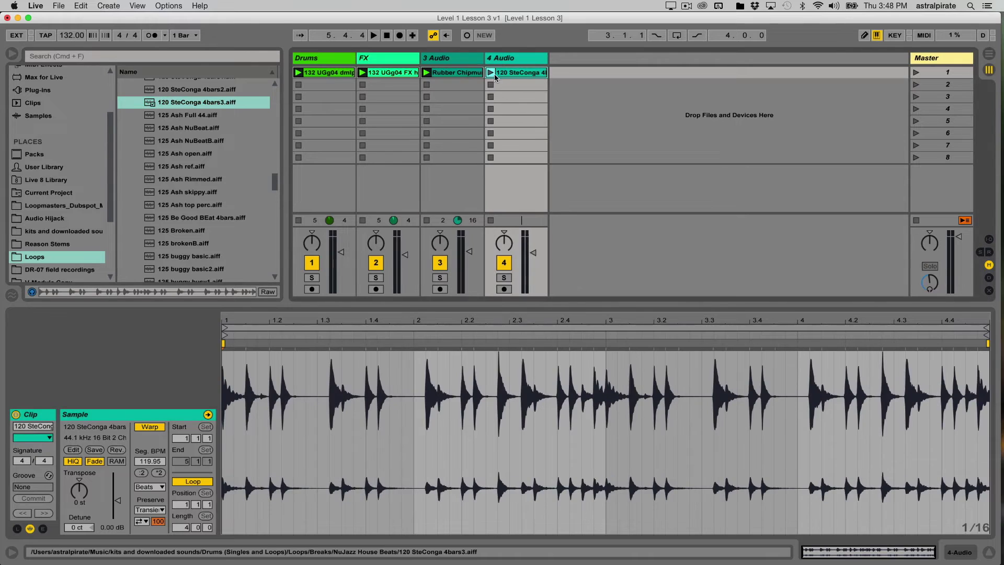
click(489, 73)
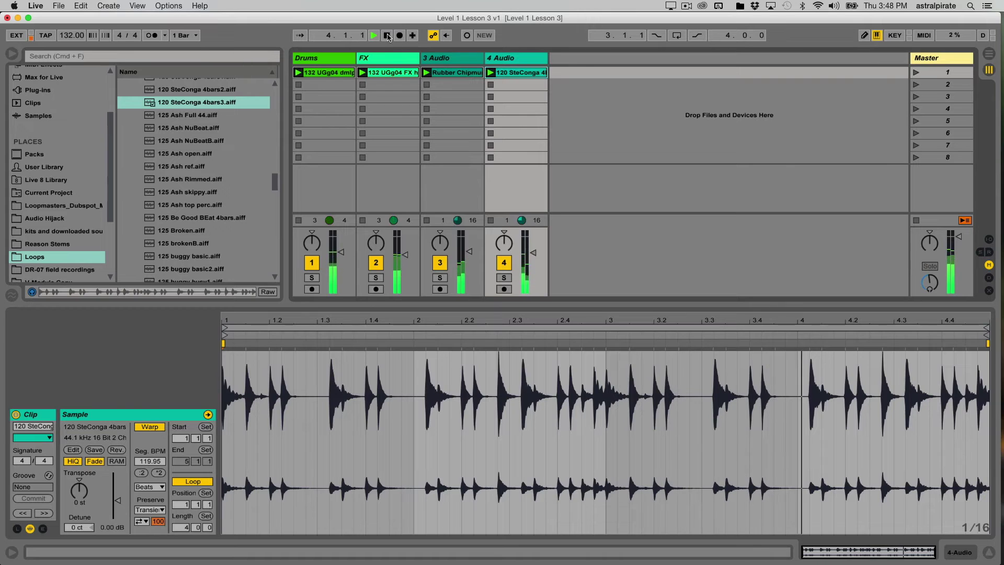
click(386, 36)
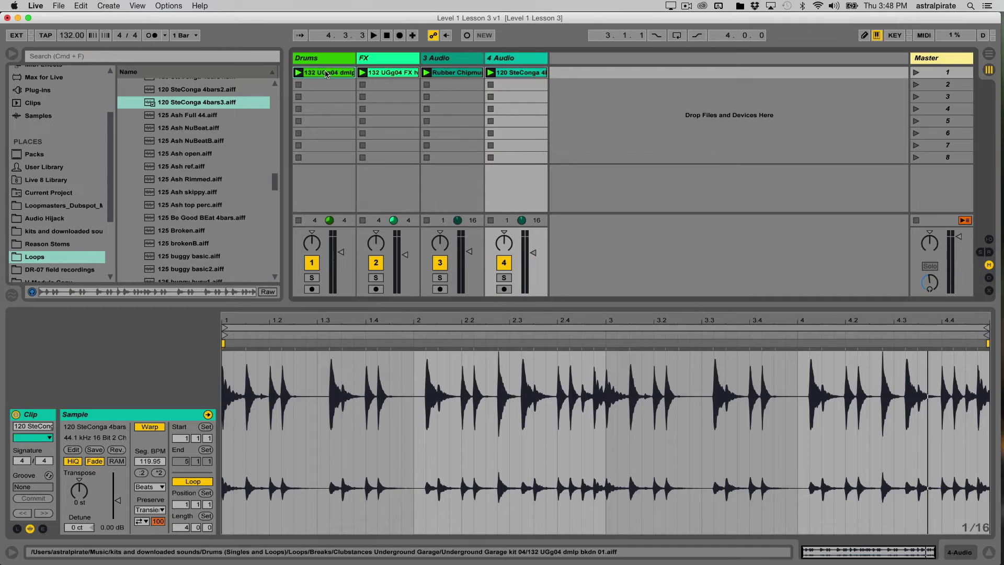
- Inspect the sample details of the Drums, FX and Rubber Chipmunks clips
click(308, 72)
click(401, 73)
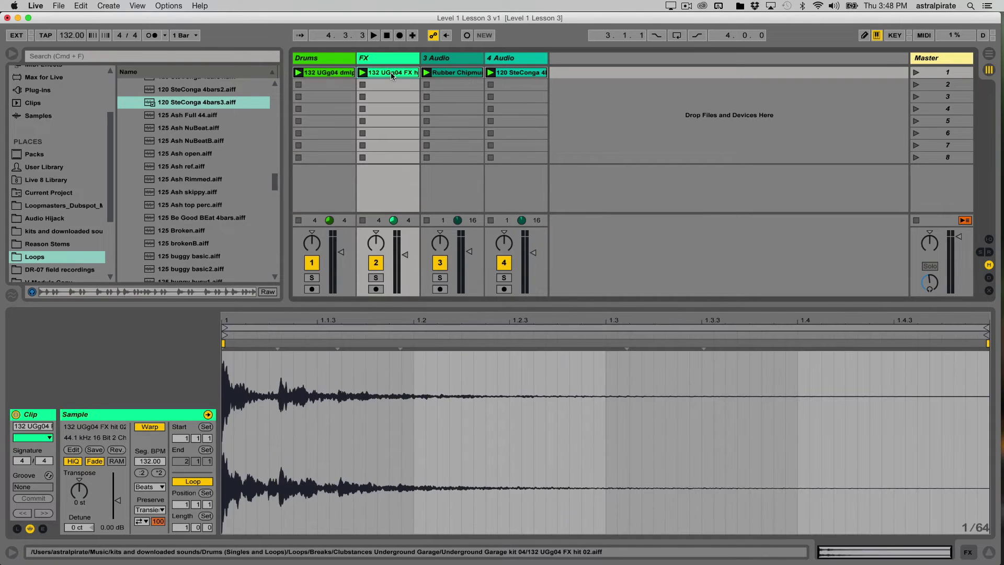
click(446, 76)
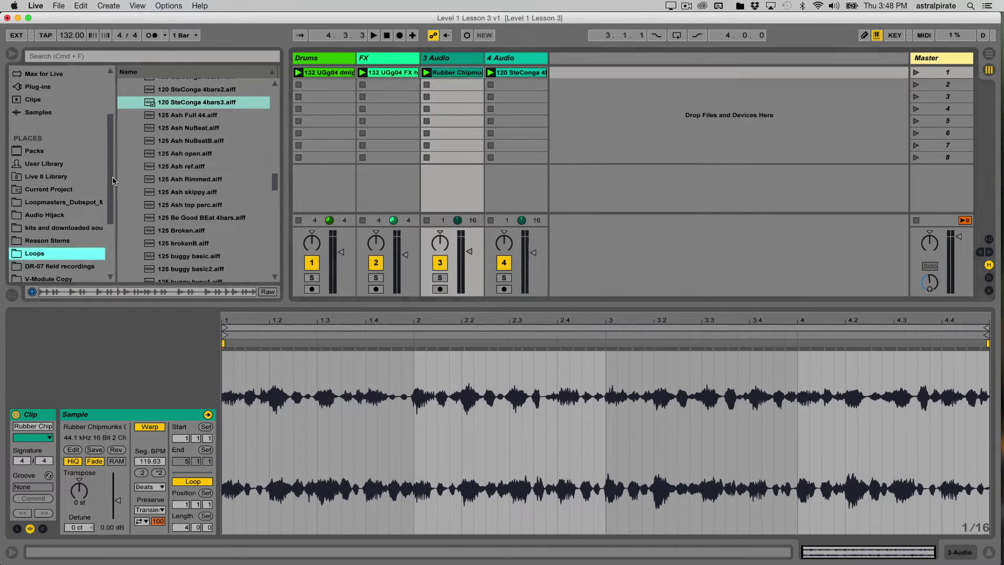
- Go to Loopmasters Dubspot > ELECTRO > Synth and Music Loops and preview DUE_128_G_Ralism_2.wav
scroll(113, 189, down, 2)
click(81, 182)
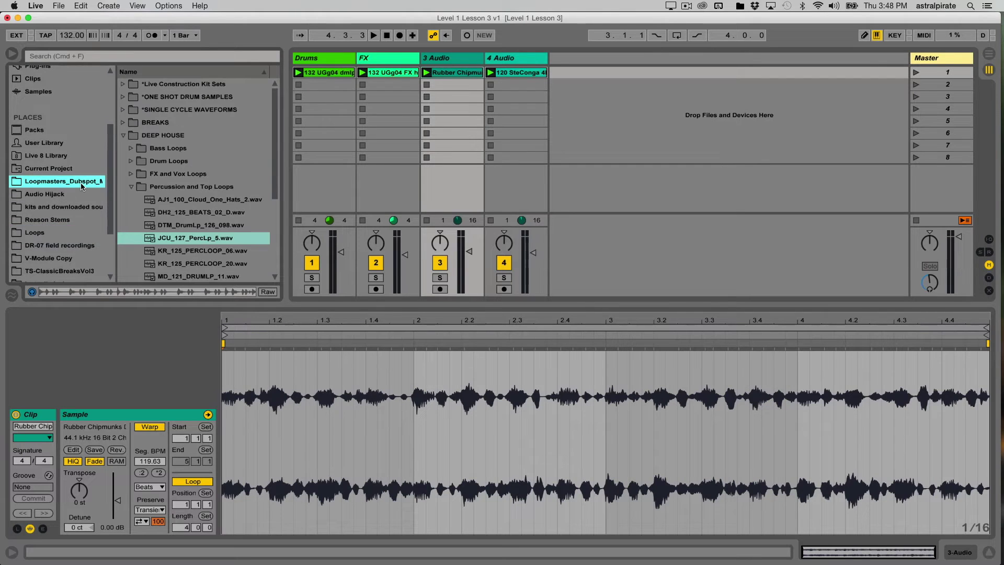
click(123, 136)
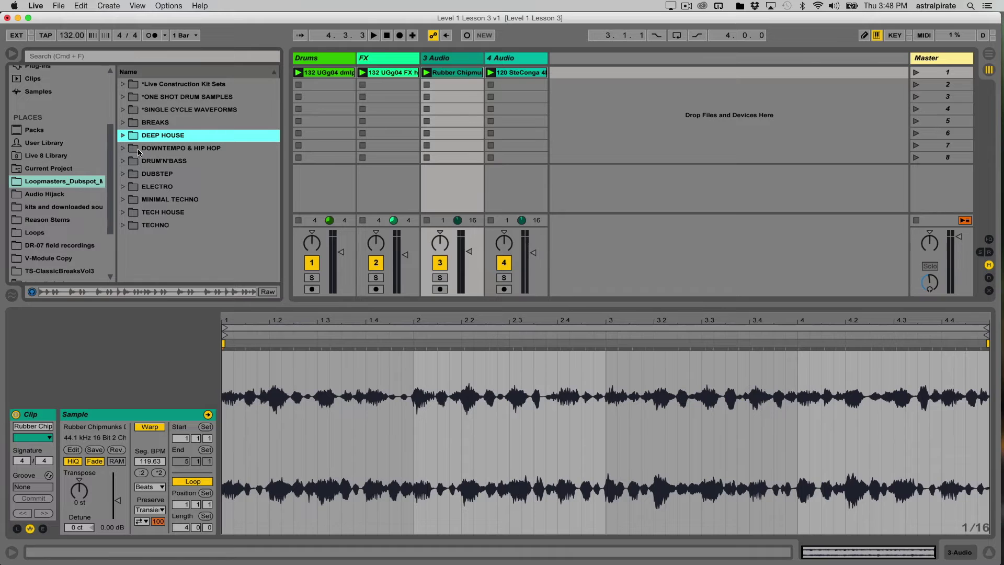
click(123, 188)
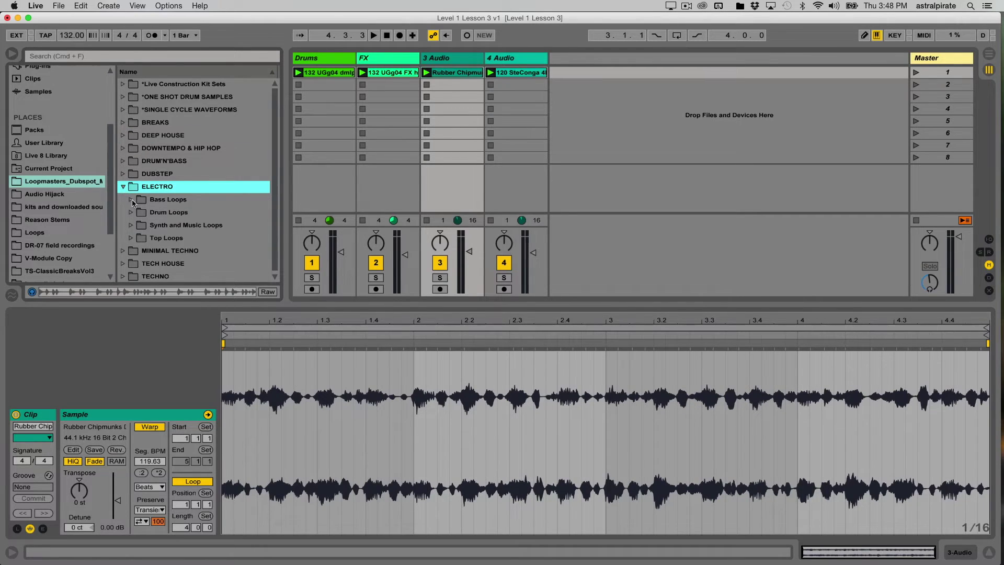
click(130, 226)
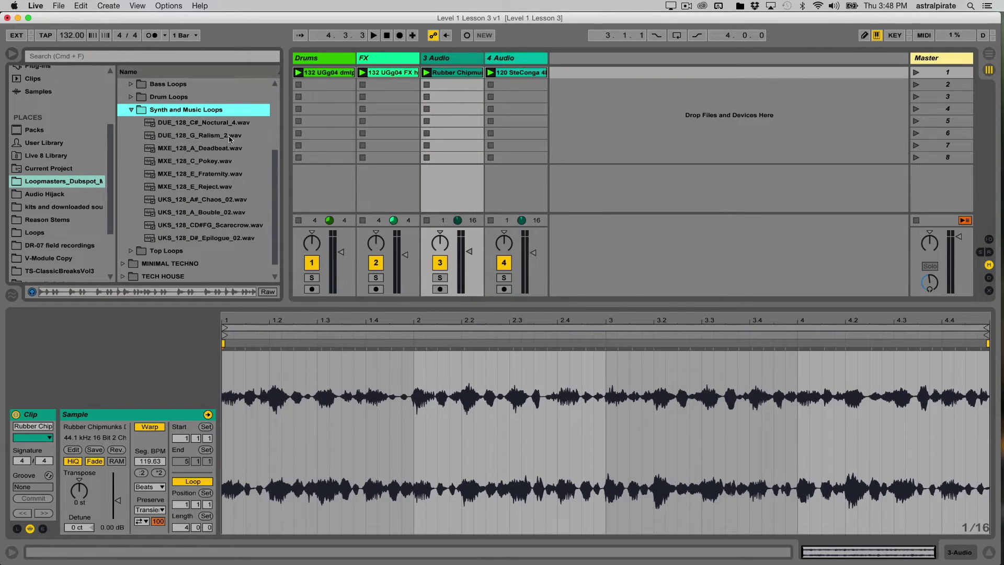
click(230, 136)
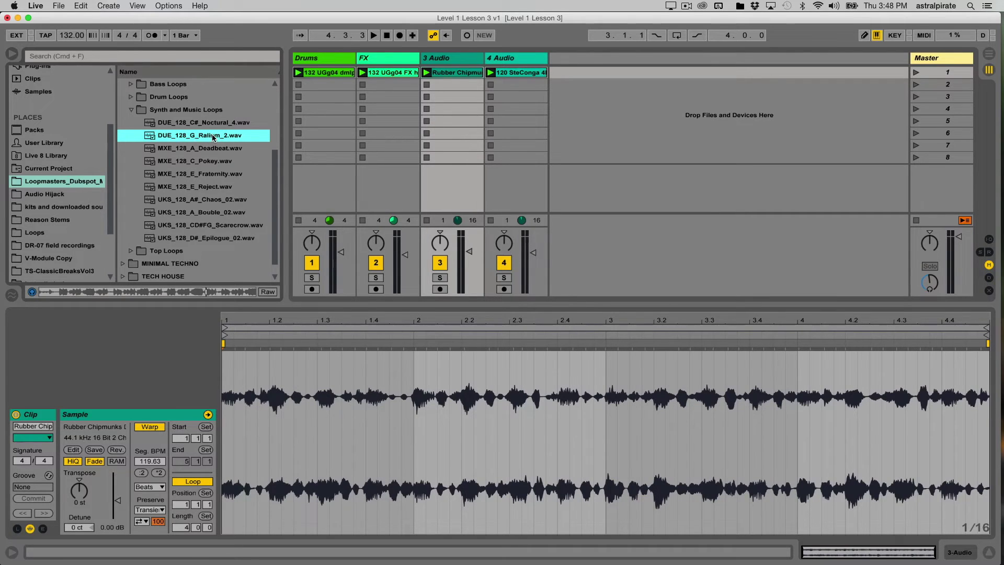
- Add DUE_128_G_Ralism_2.wav as a new fifth track and rename track 3 to 'chipmunk'
drag(213, 137, 571, 78)
drag(572, 79, 572, 78)
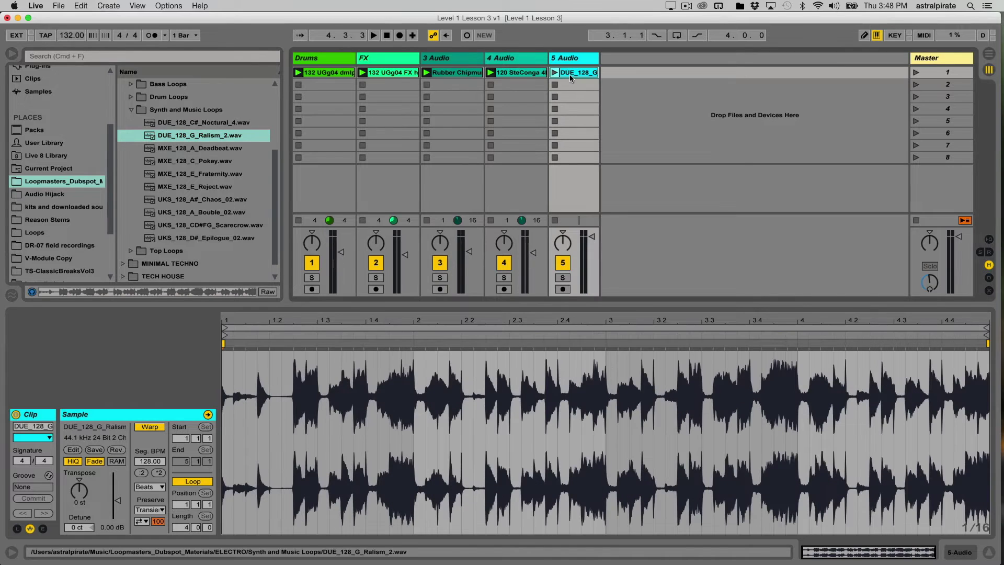
click(464, 61)
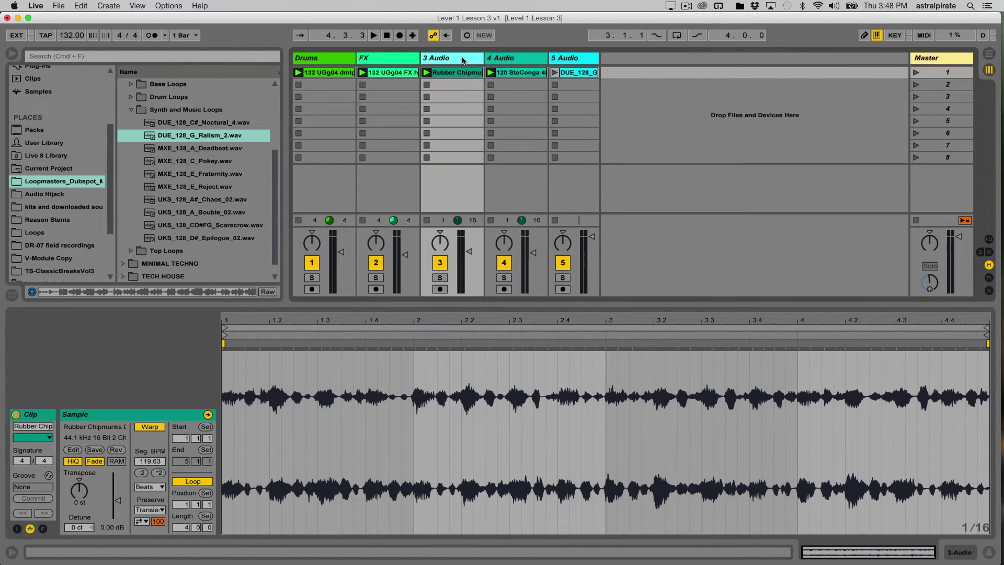
double_click(463, 61)
text(chipmunk)
key(Return)
- Rename track 4 to 'Perc' and track 5 to 'melodic'
click(531, 60)
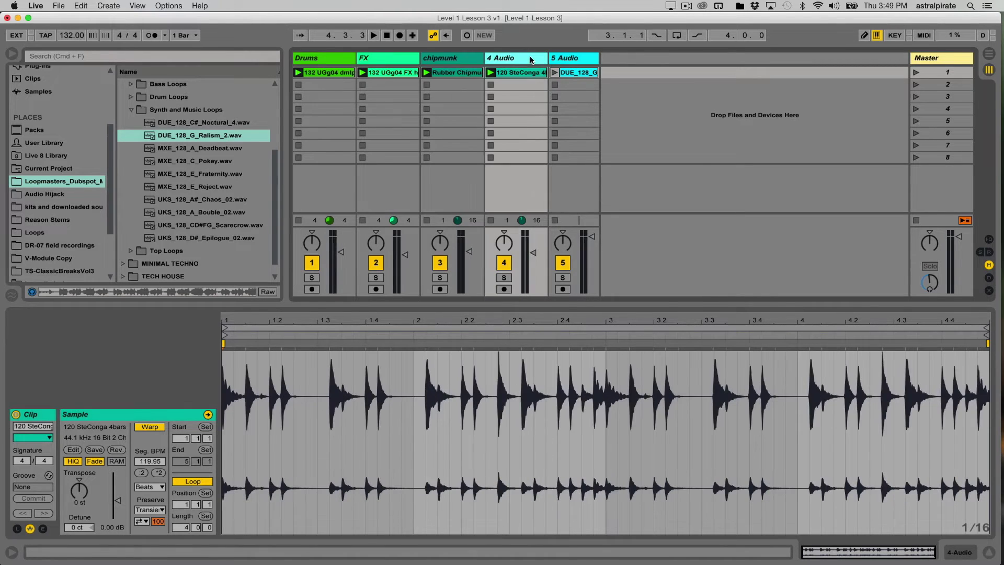
key(super+r)
text(Perc)
key(Return)
click(569, 60)
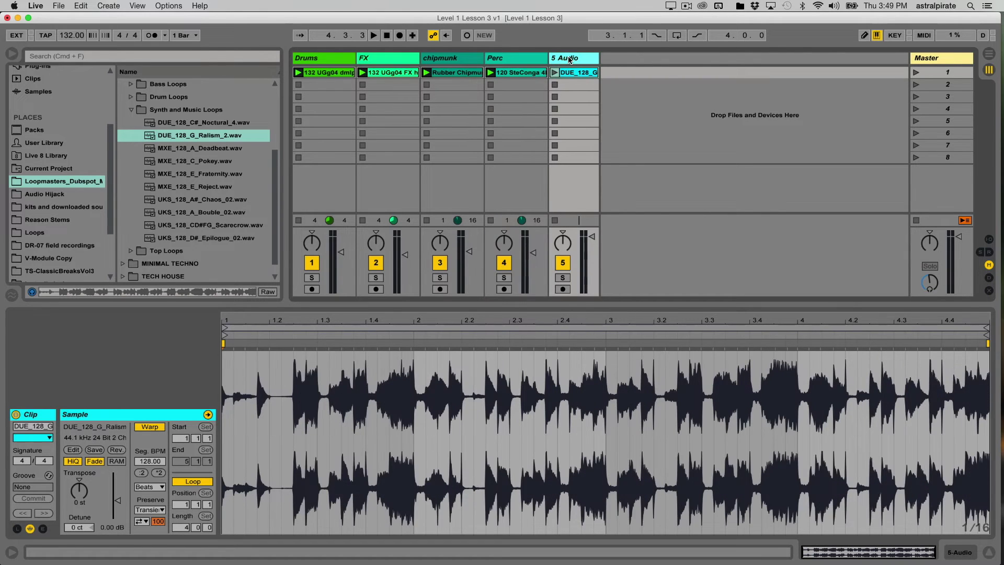
key(super+r)
text(me)
key(Return)
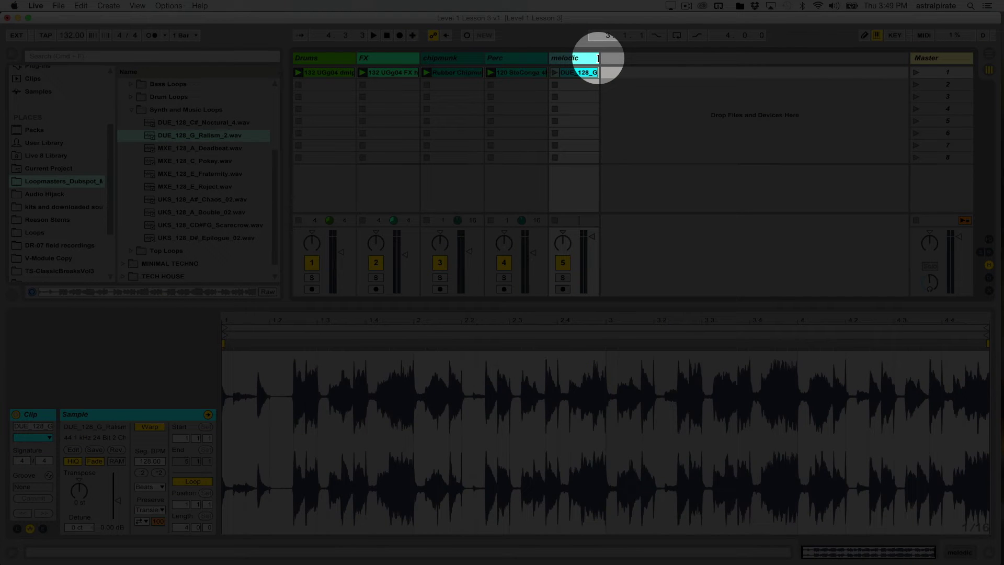
- Widen the melodic track, then give Drums, FX, chipmunk, Perc and melodic the same width
drag(597, 58, 642, 66)
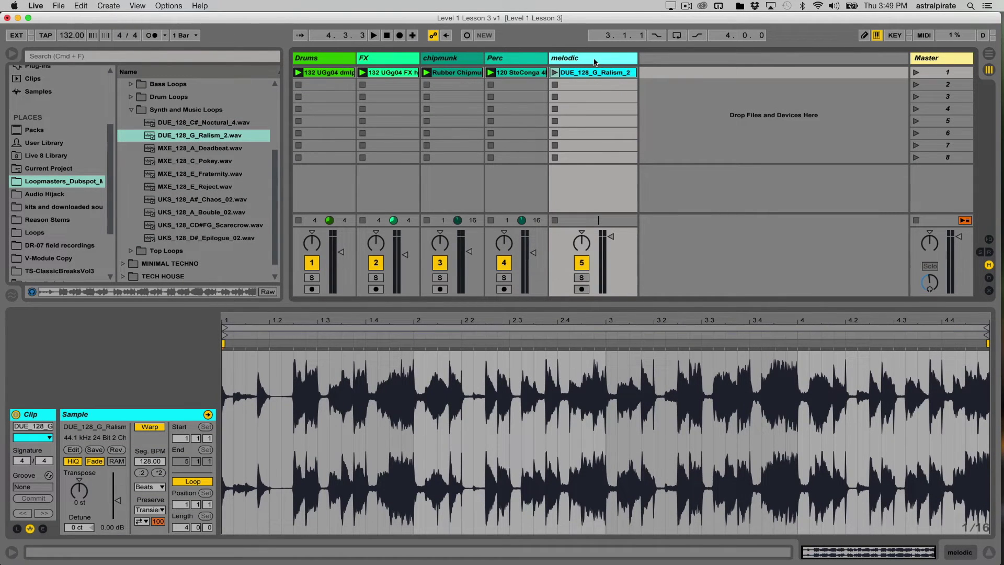
click(334, 60)
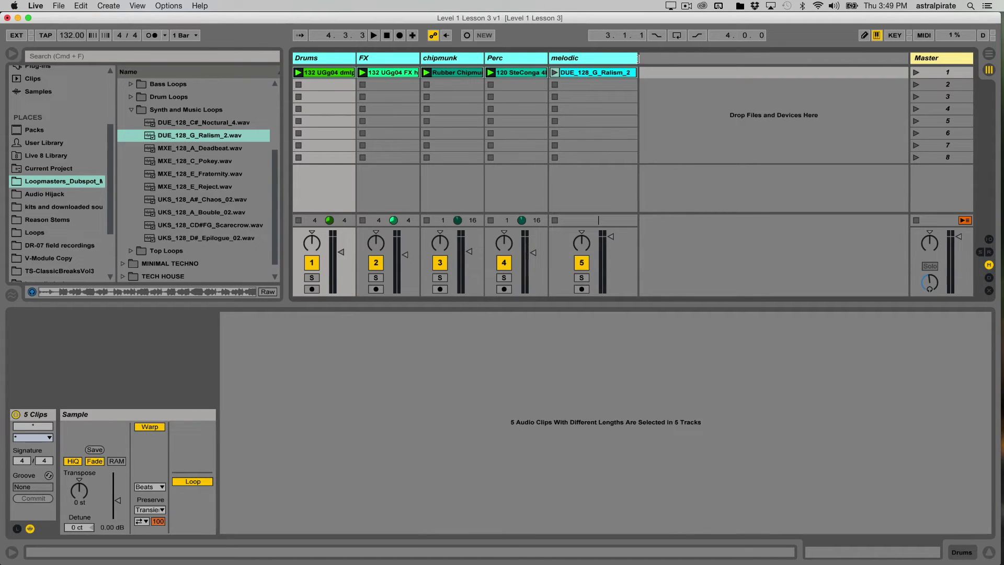
drag(637, 59, 626, 90)
click(635, 89)
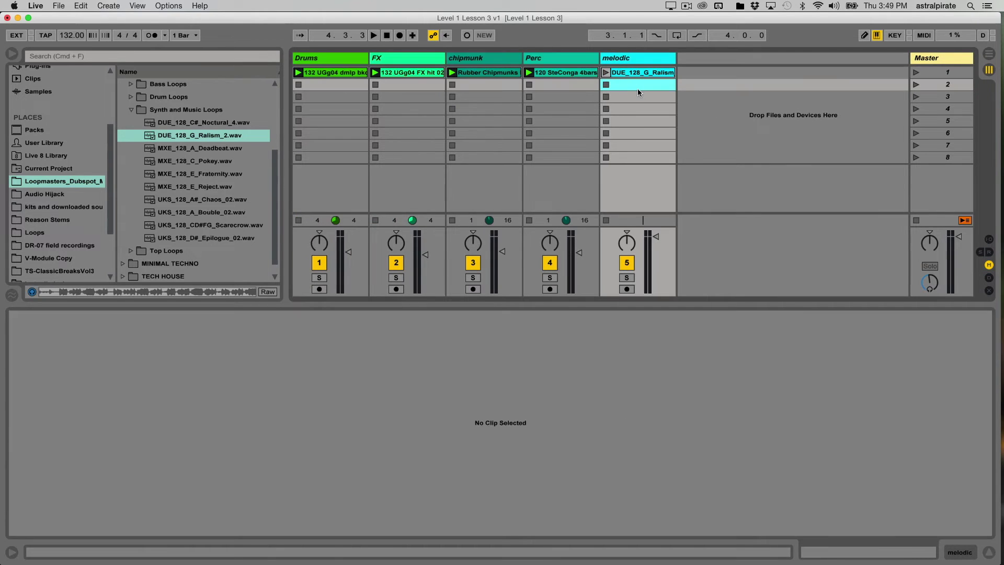
click(626, 73)
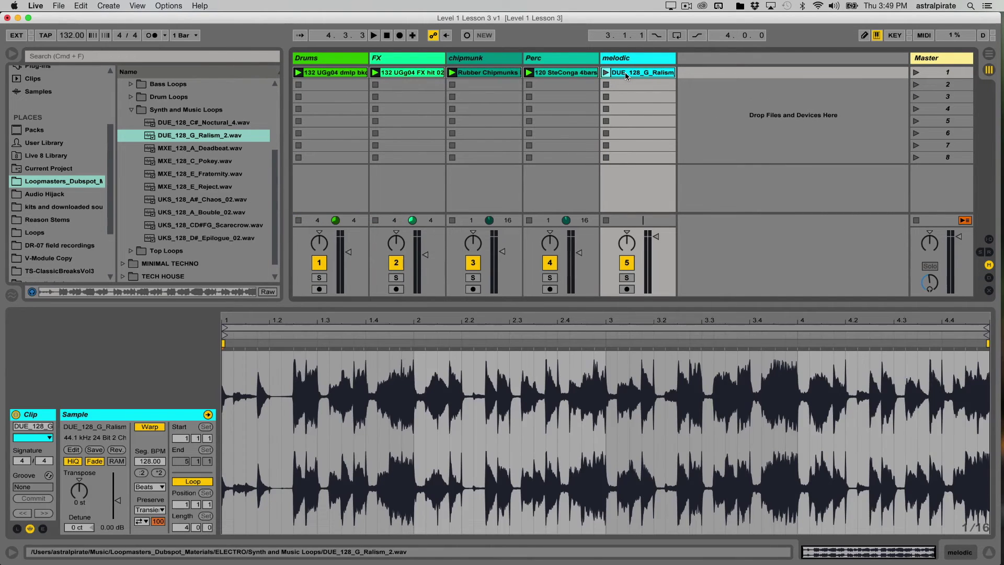
- Lower the melodic track's volume to about -16.6 dB while auditioning its loop
drag(656, 237, 655, 251)
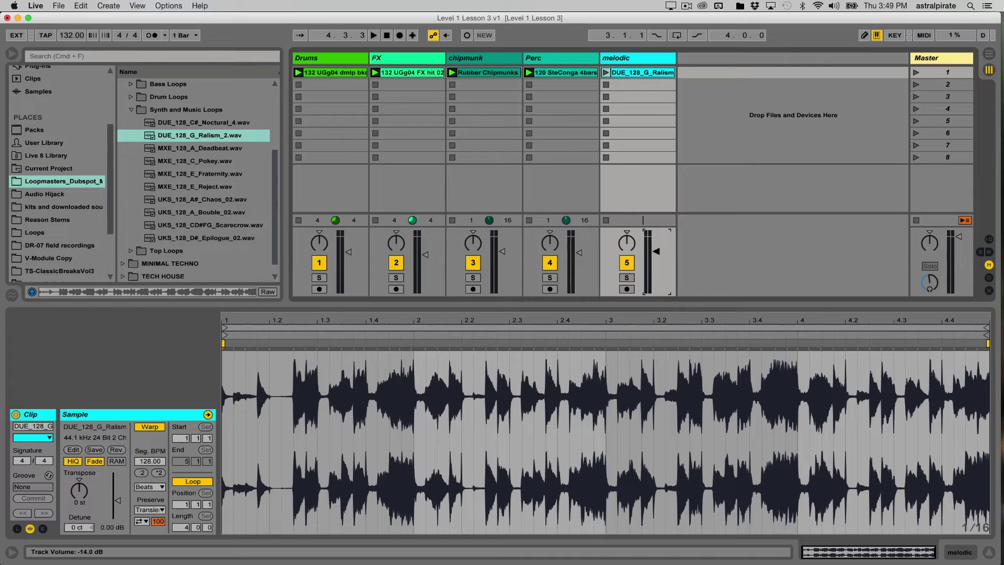
click(607, 73)
drag(657, 256, 657, 258)
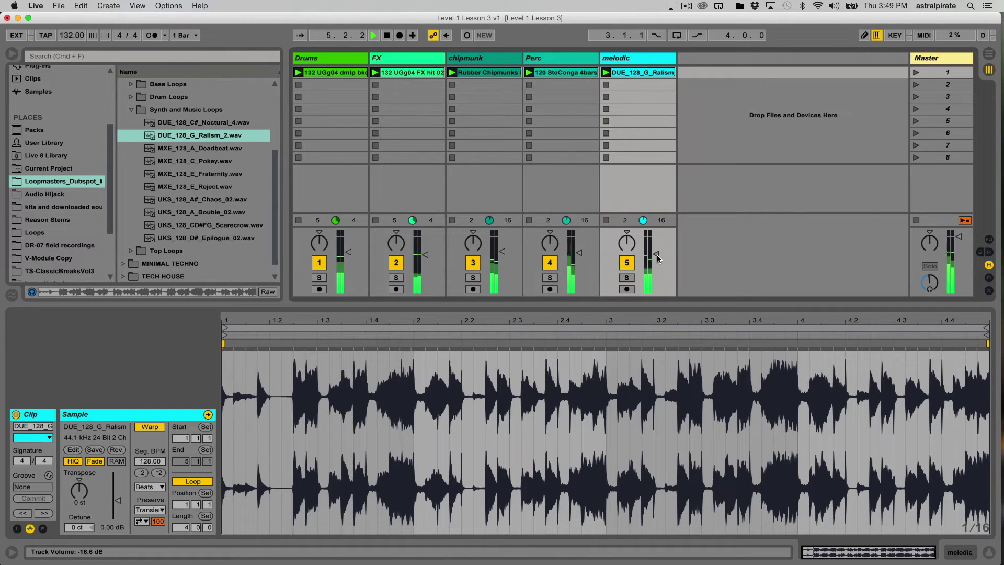
key(space)
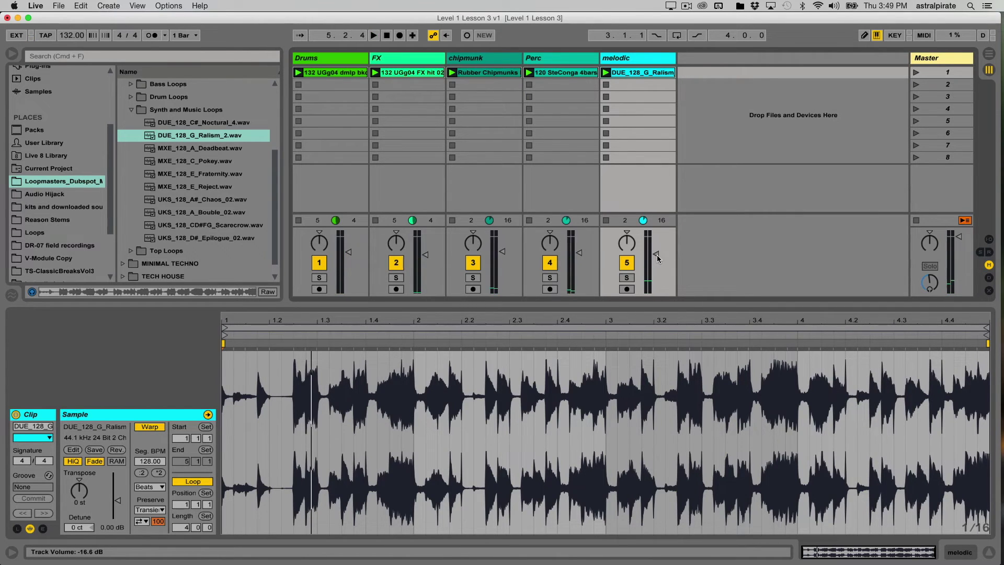
- Mute the Perc and chipmunk tracks and play the mix again
click(549, 263)
click(473, 264)
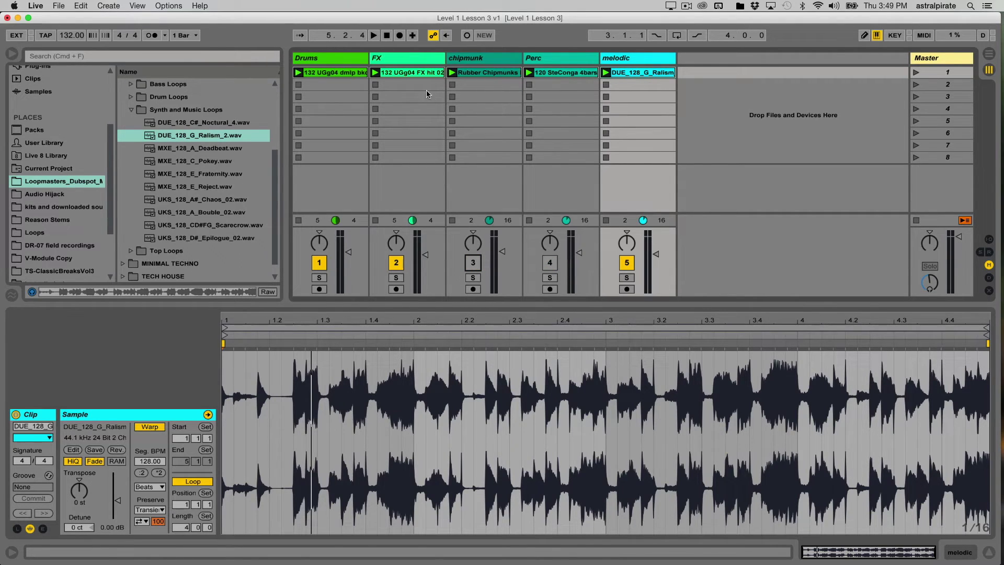
click(417, 73)
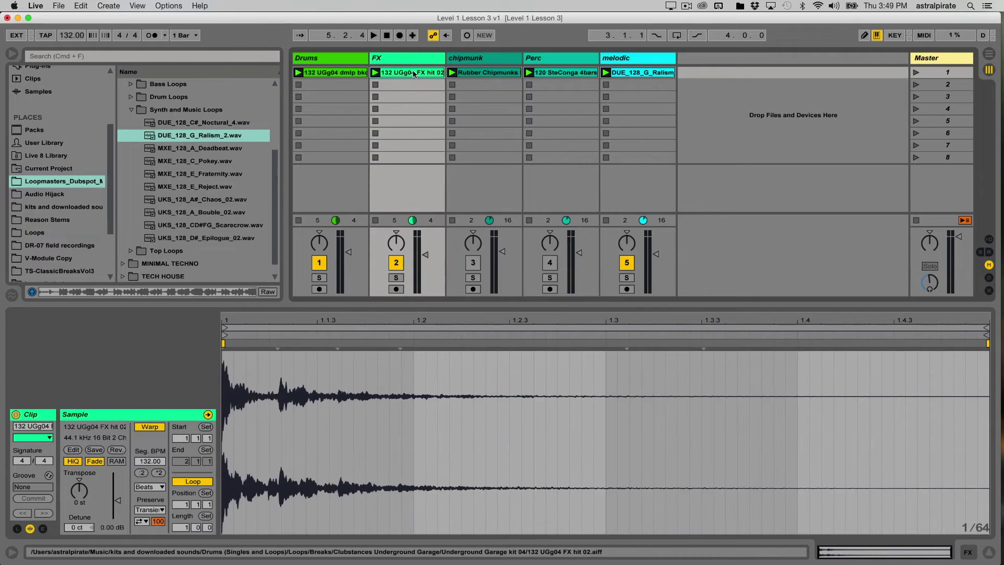
click(631, 73)
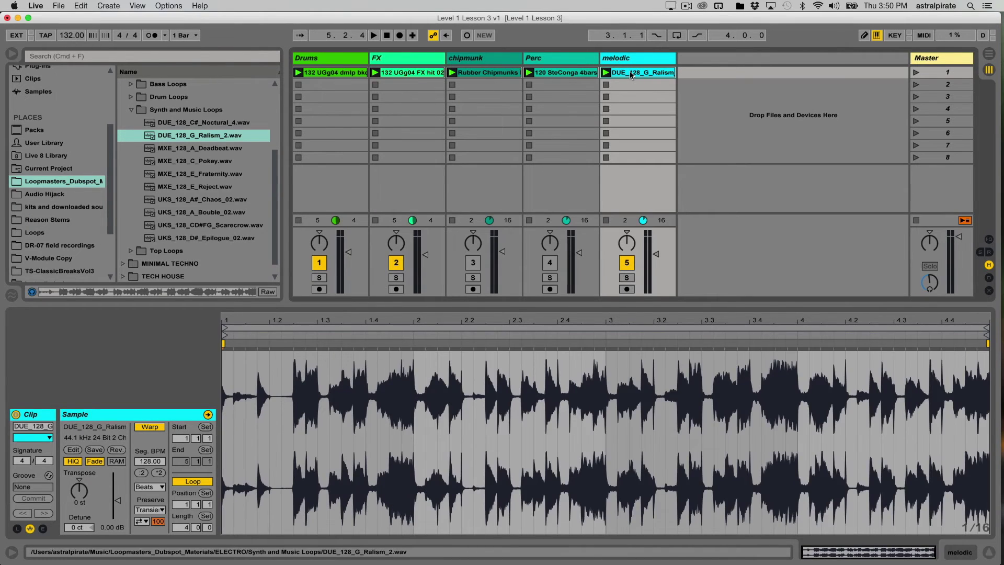
key(space)
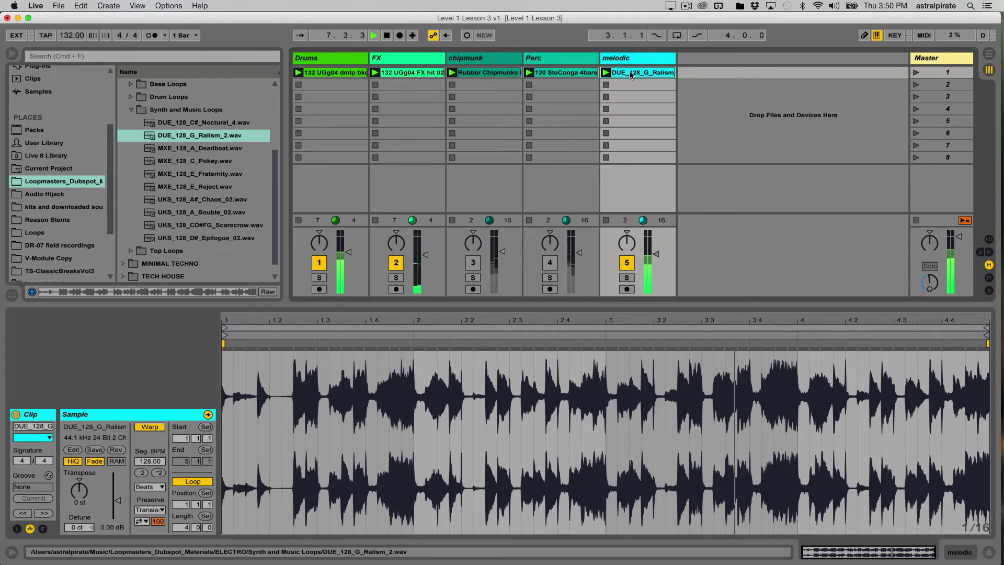
- Transpose the FX hit clip down to -13 st while auditioning it
key(space)
click(406, 73)
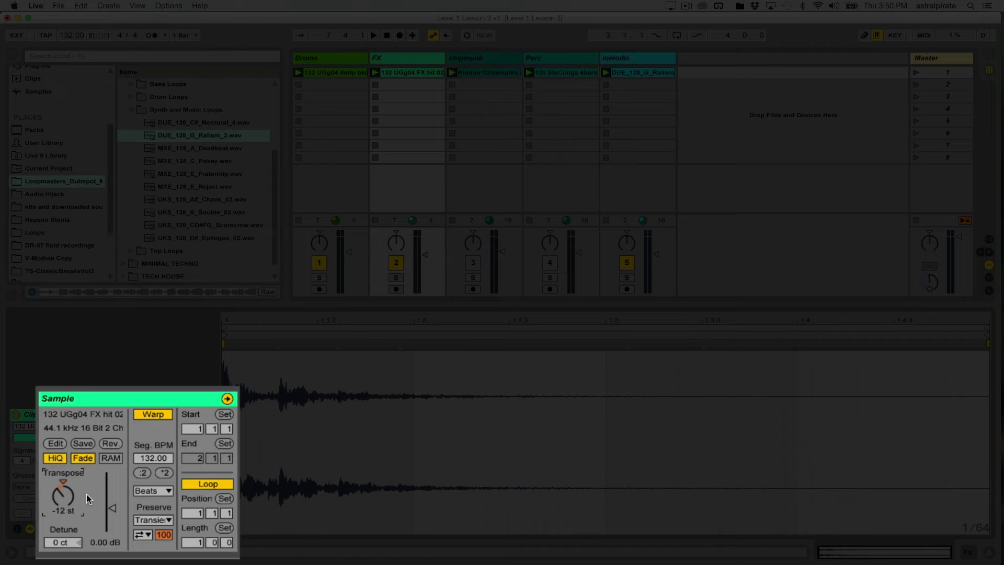
key(space)
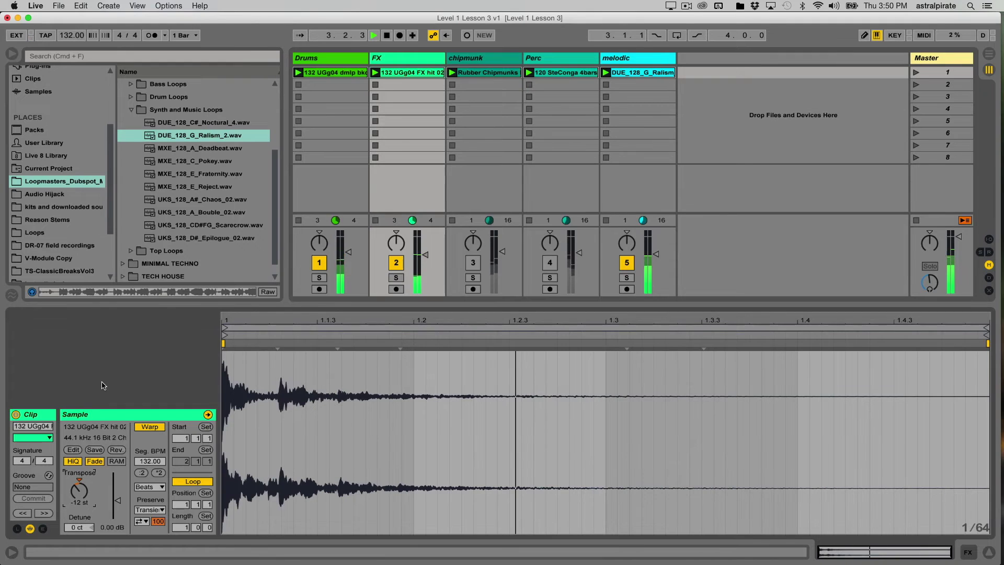
key(Down)
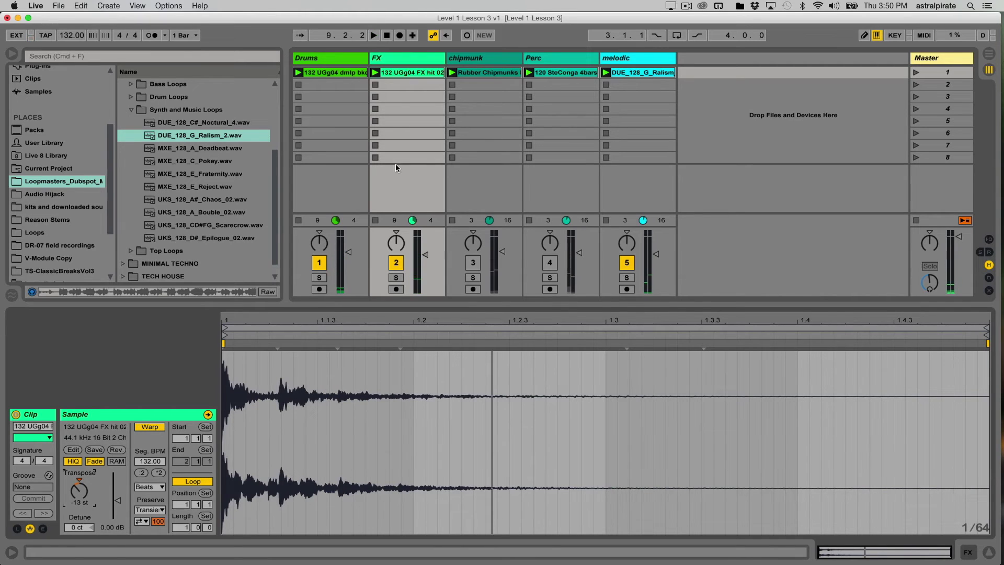
- Double the melodic clip's length twice, giving 16 bars at 512 segment BPM
click(639, 72)
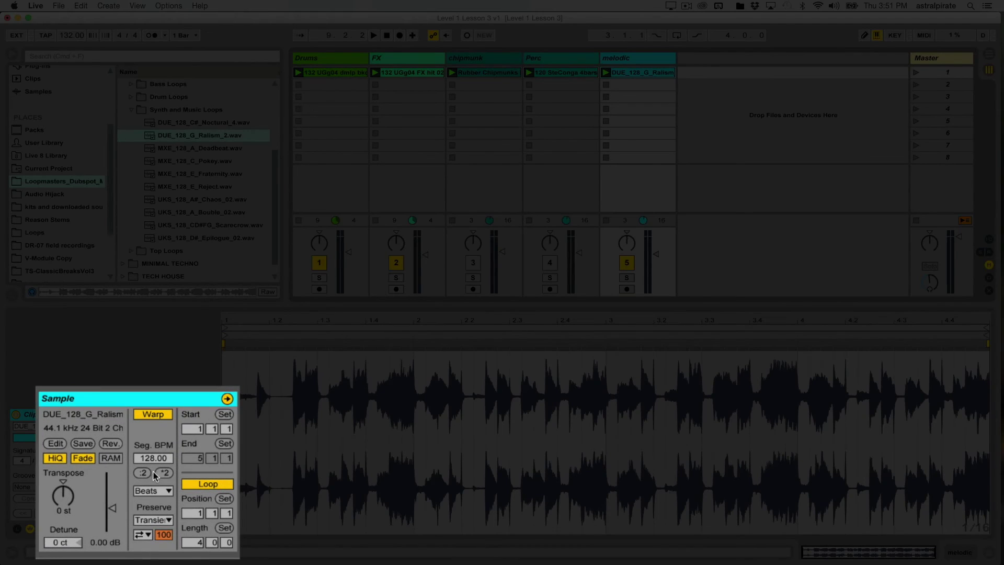
click(159, 473)
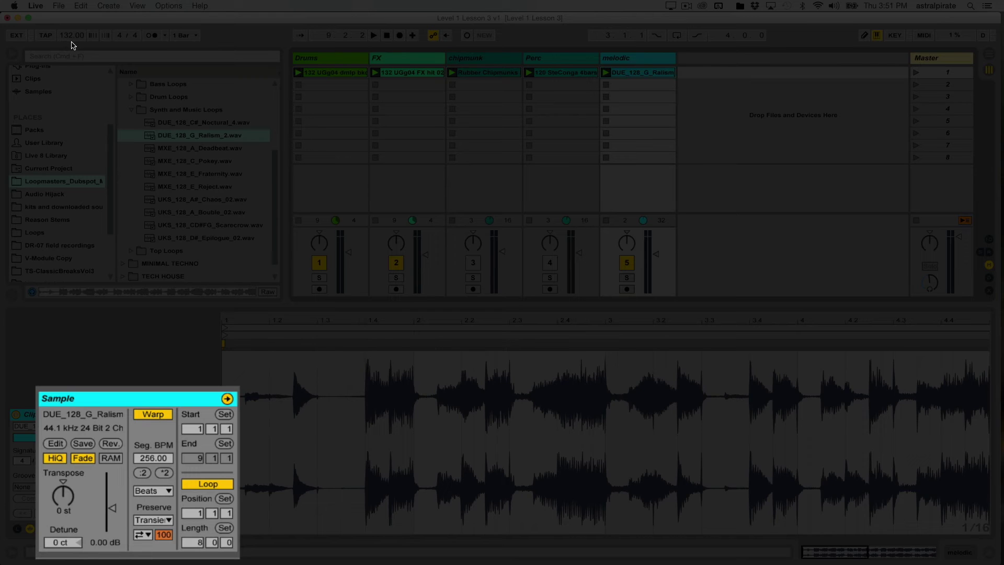
key(space)
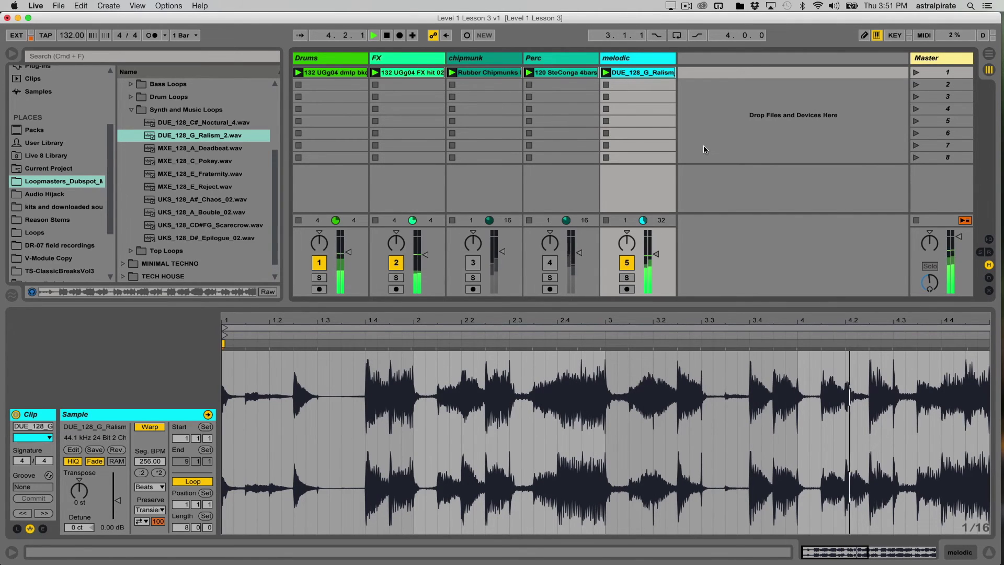
double_click(654, 318)
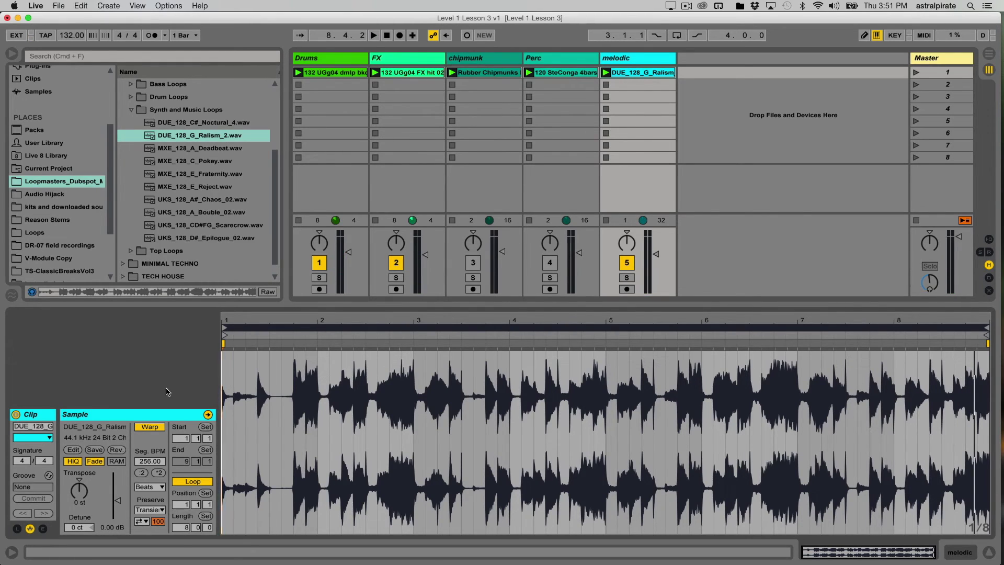
click(160, 473)
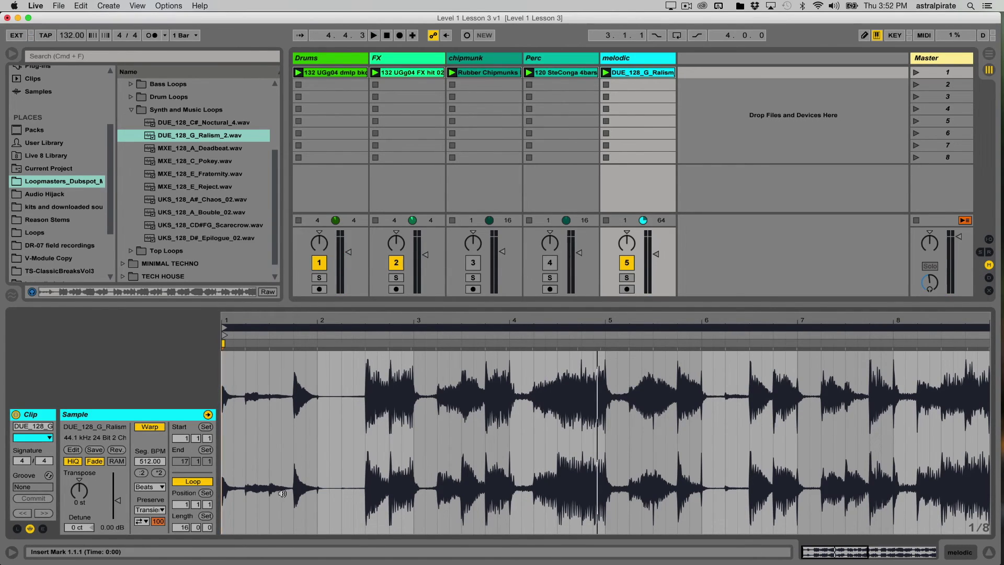
- Set the melodic clip's loop length to 2 bars and start playback
click(181, 528)
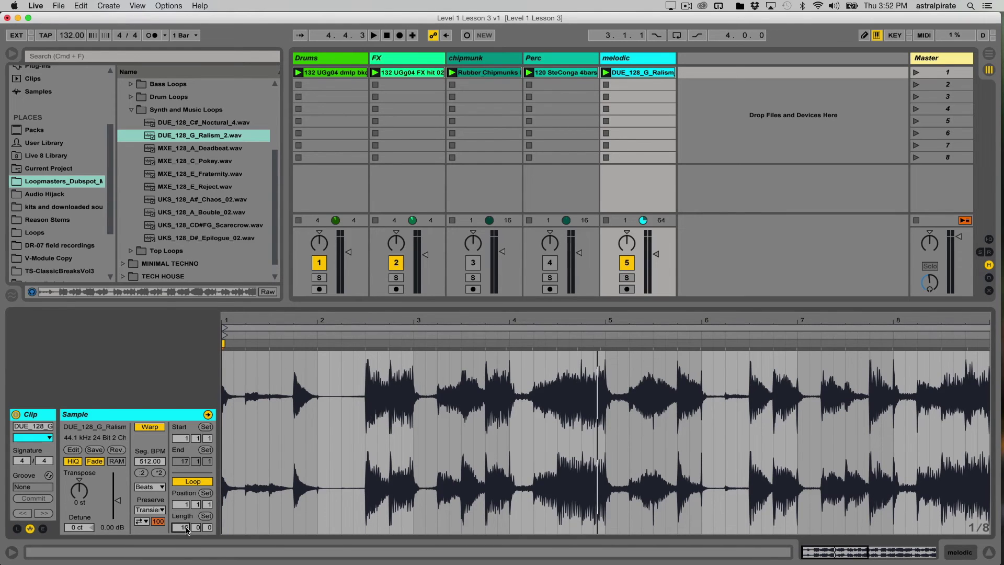
text(2)
key(Return)
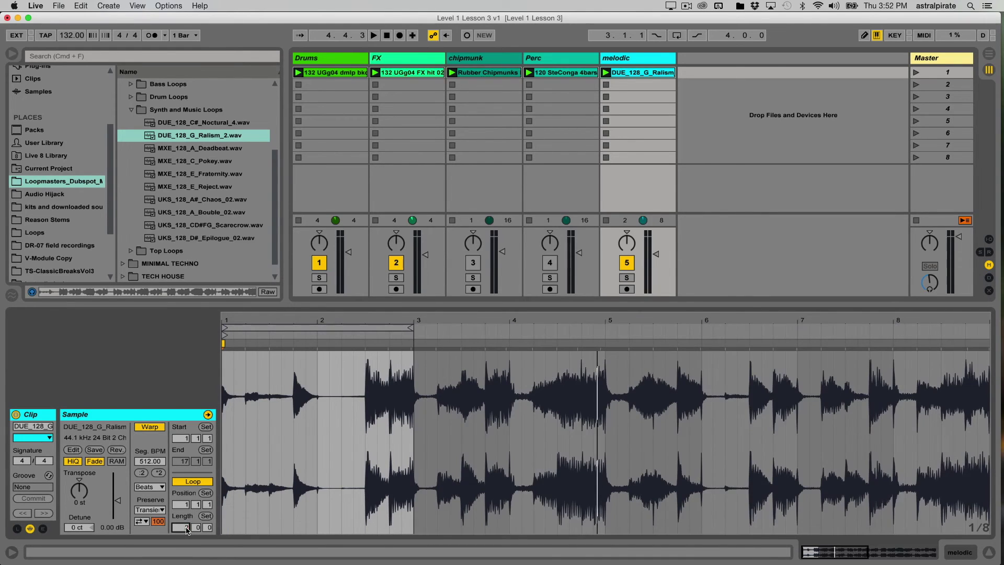
key(space)
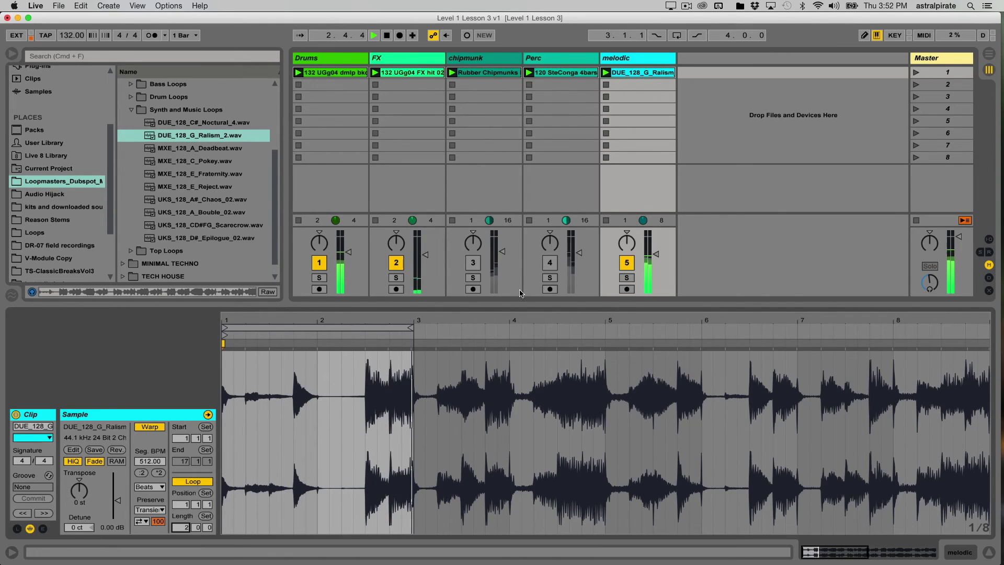
- Unmute chipmunk at -18 dB, then unmute Perc and solo it
click(473, 263)
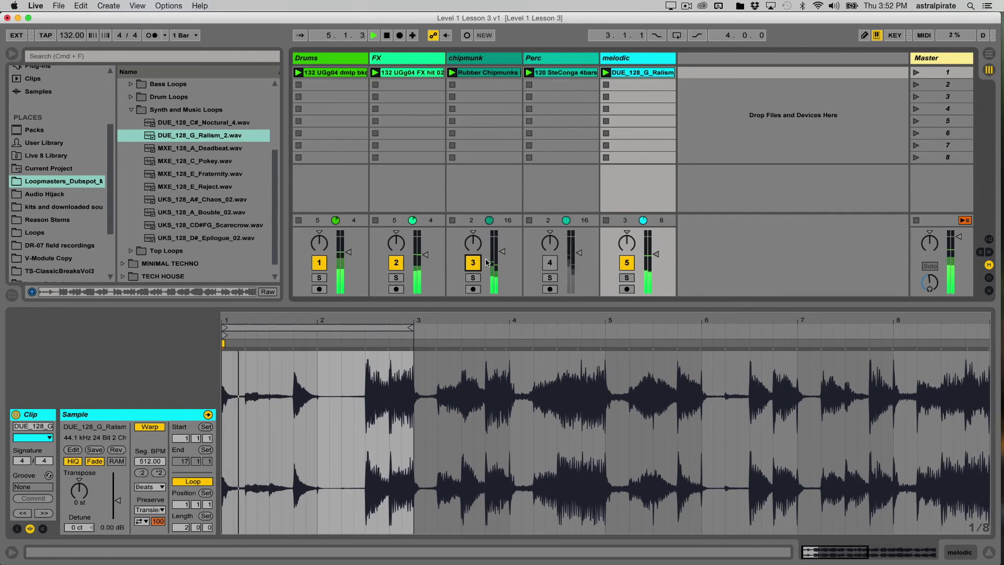
drag(506, 255, 504, 259)
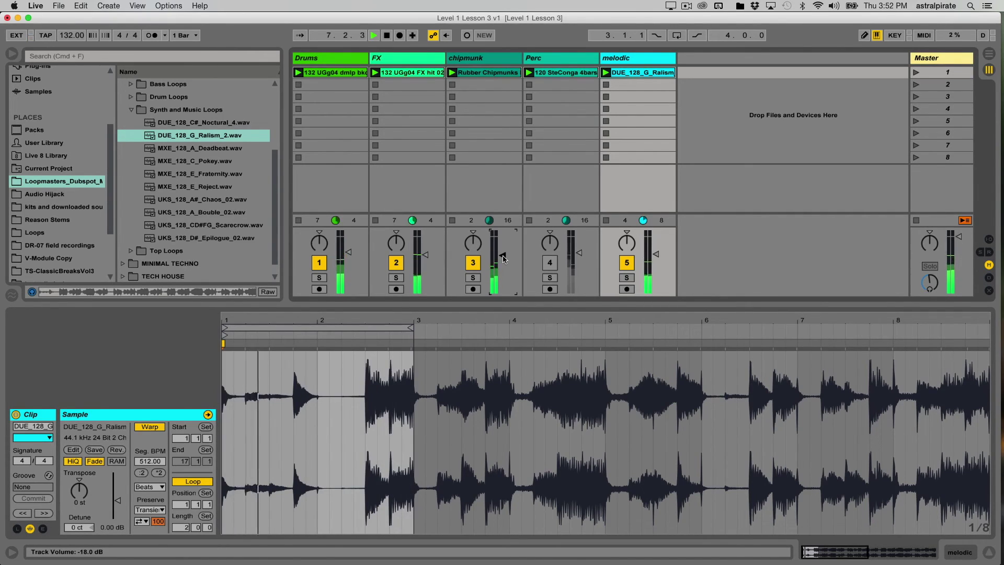
click(546, 261)
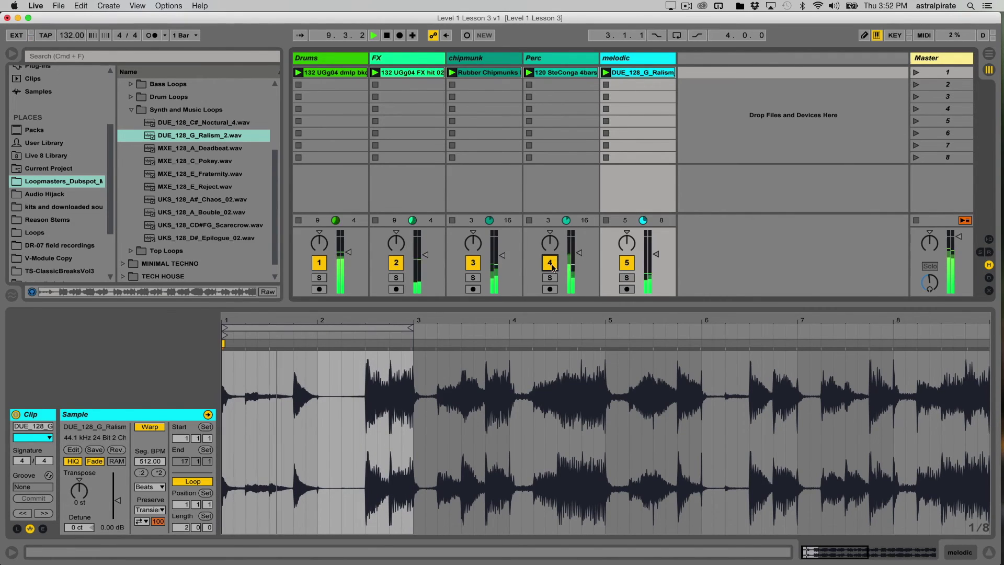
click(550, 278)
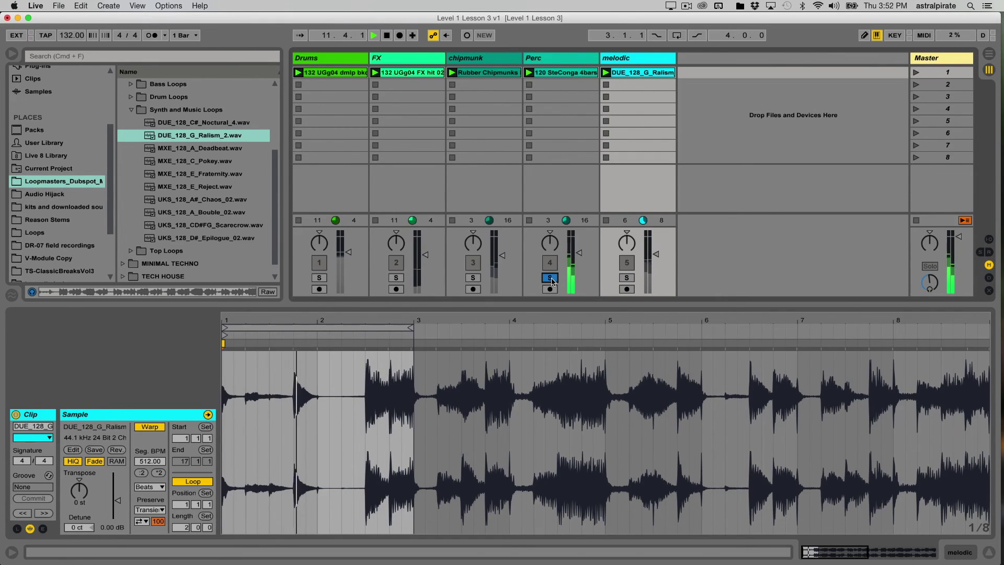
- Select the Perc conga clip, unsolo it, and mute the chipmunk, FX and Drums tracks
click(561, 76)
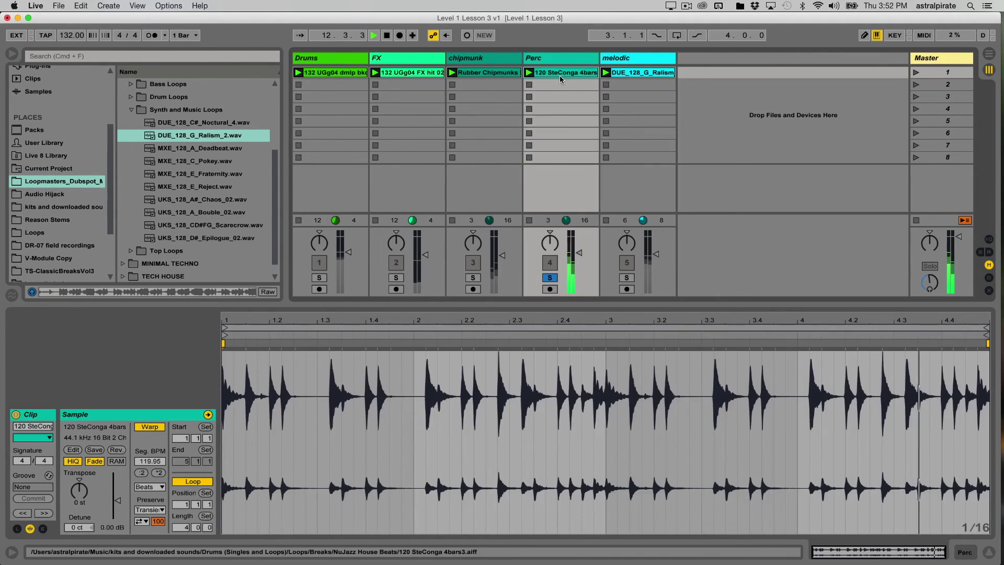
click(550, 278)
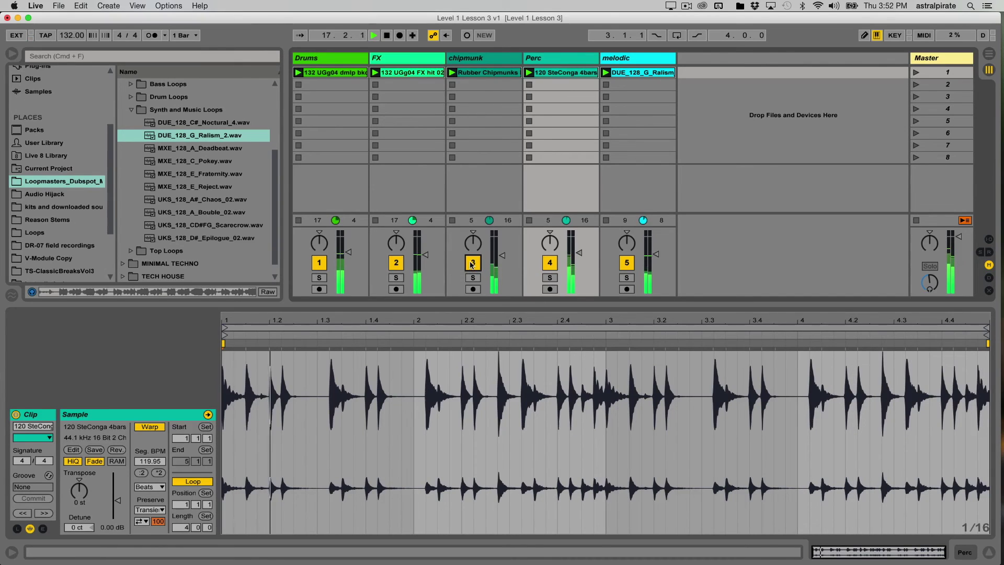
click(472, 263)
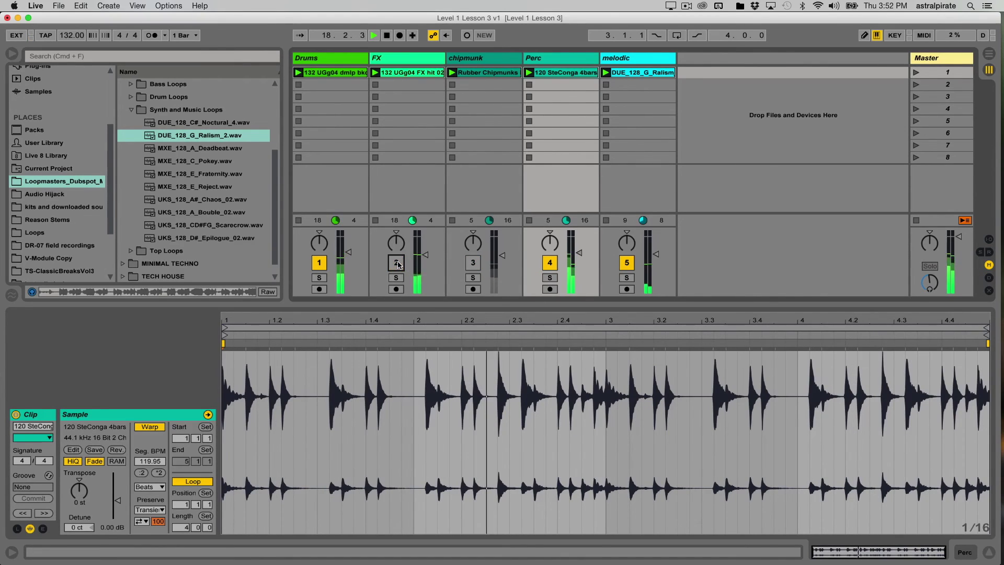
click(396, 263)
click(319, 263)
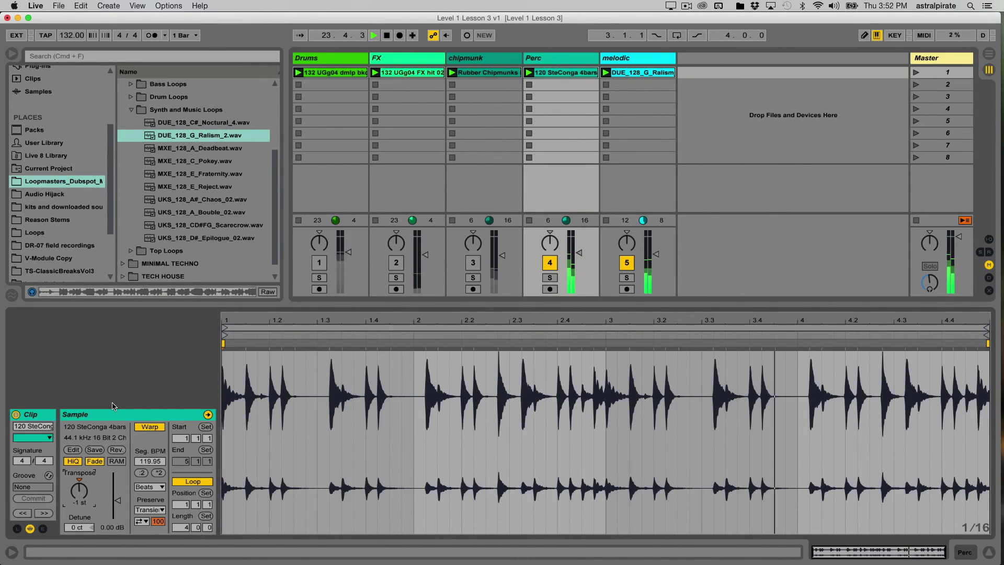
- Set the conga clip's Transpose to -1 st
key(Down)
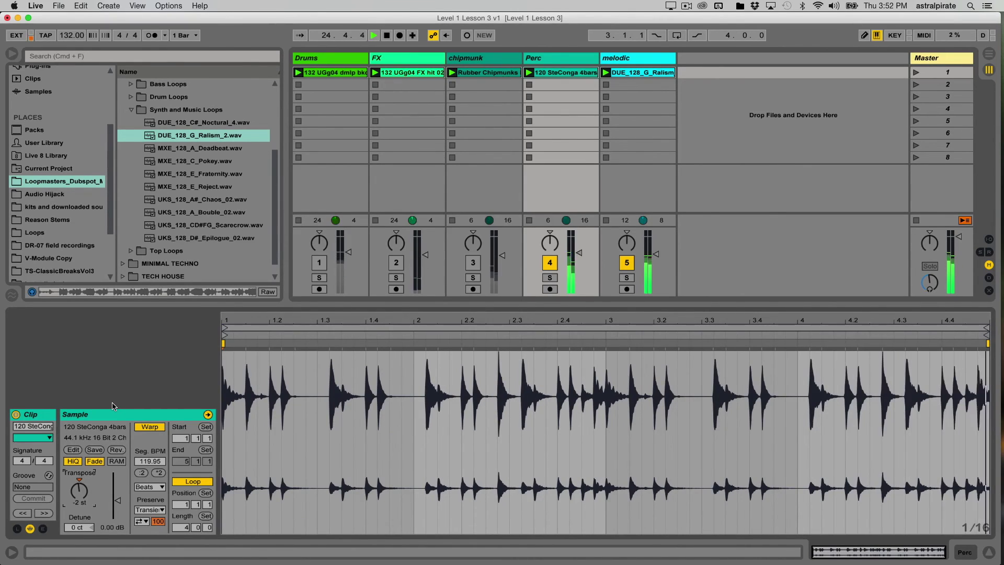
key(Down)
key(Up)
key(Up)
key(Up)
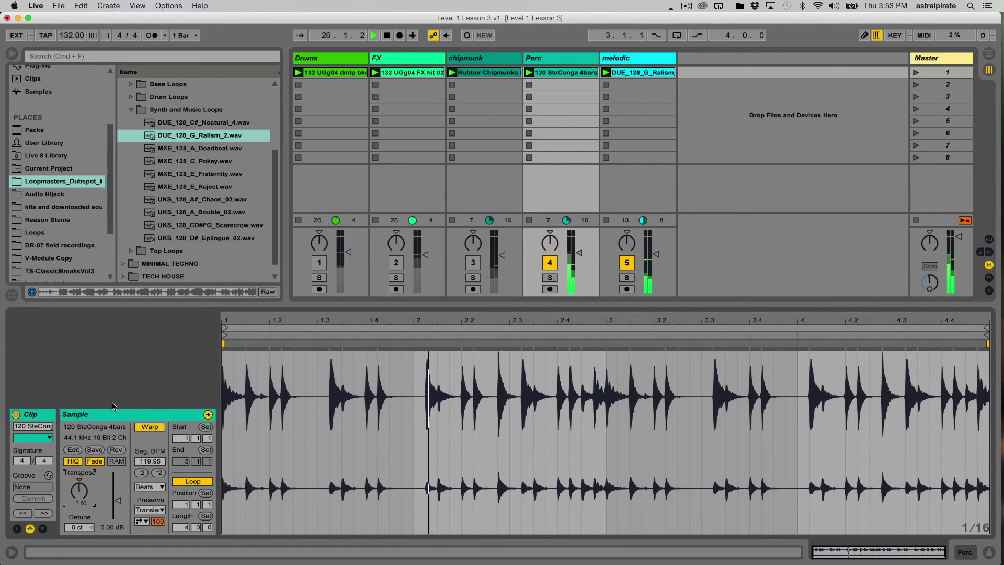
- Re-activate the chipmunk, Drums and FX tracks so all five play together
click(472, 262)
click(319, 262)
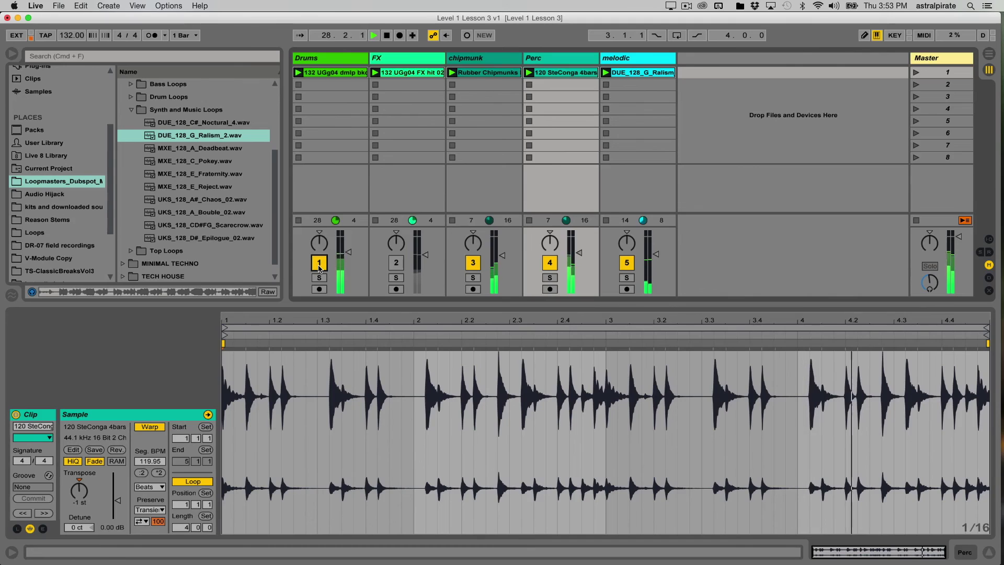
click(395, 266)
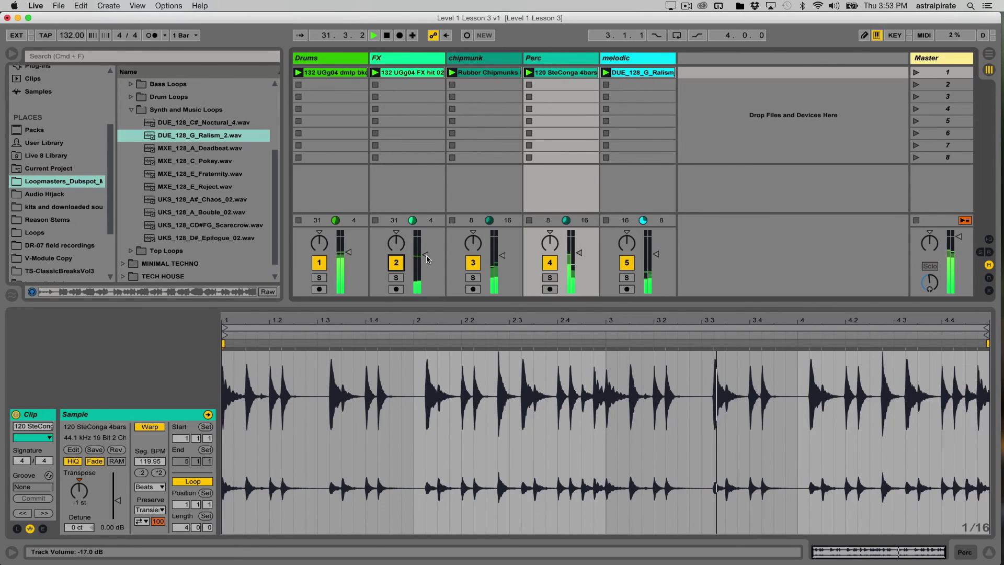
- Shorten the FX hit clip's loop to 2 beats and reverse its sample while soloed
click(411, 73)
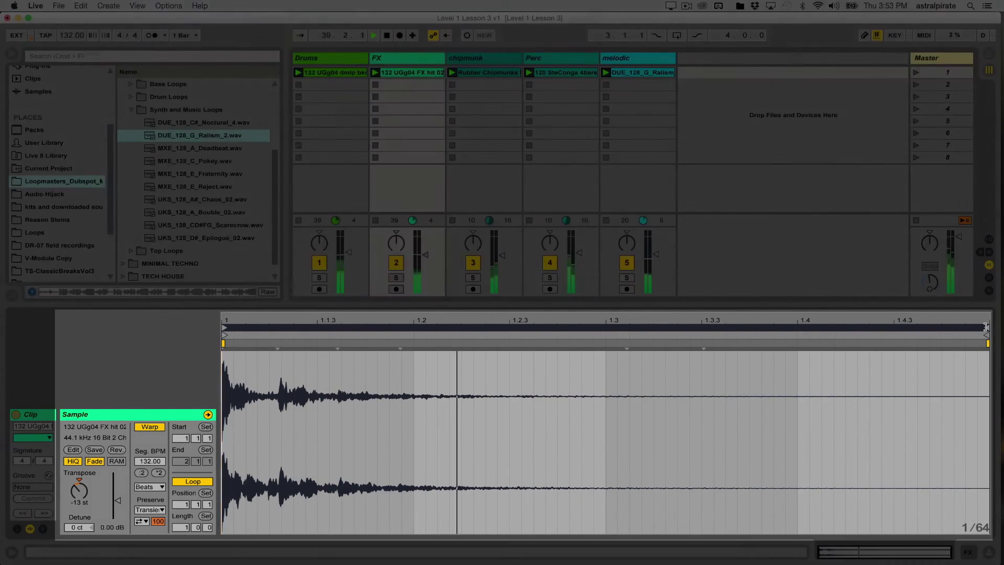
drag(982, 326, 607, 341)
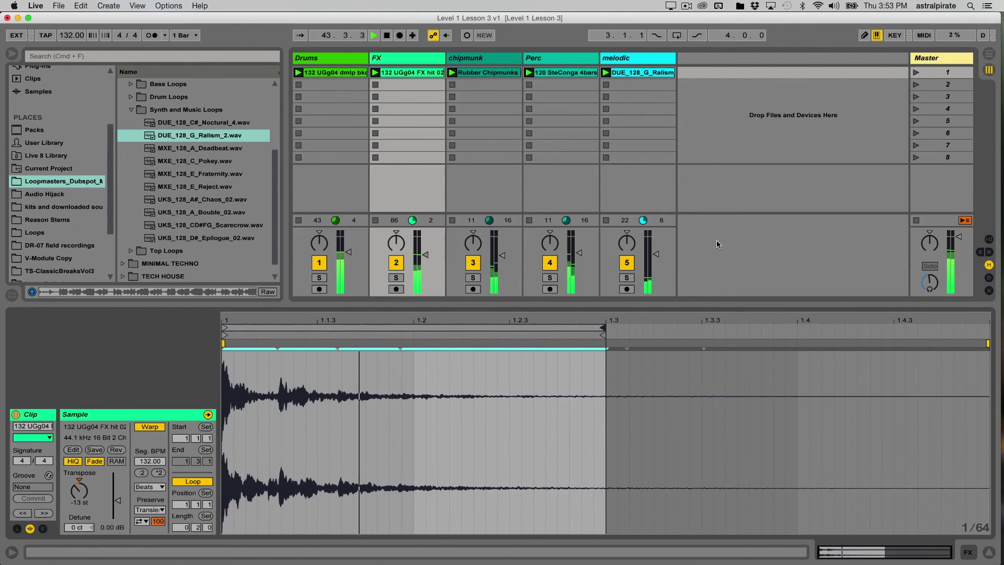
click(396, 278)
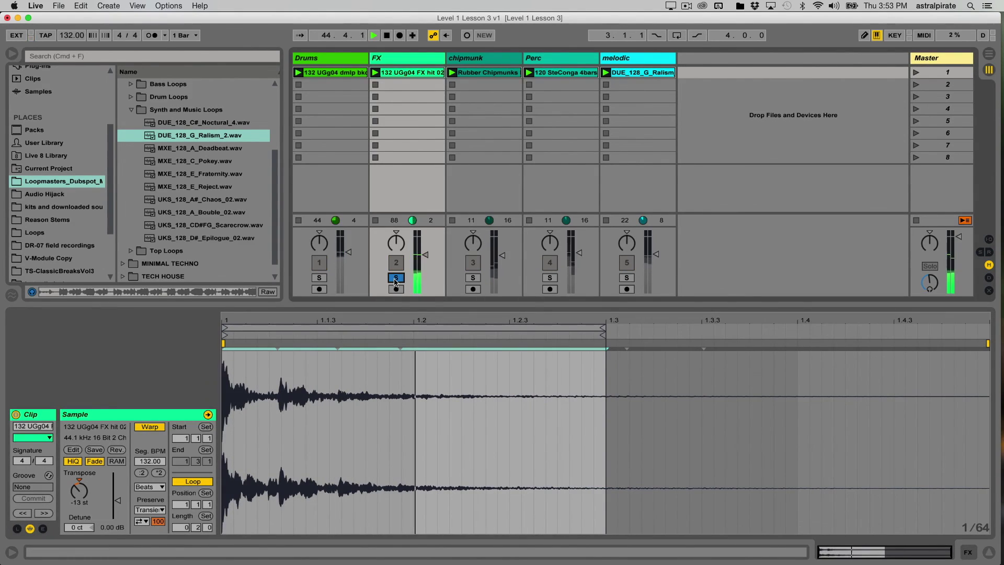
click(117, 449)
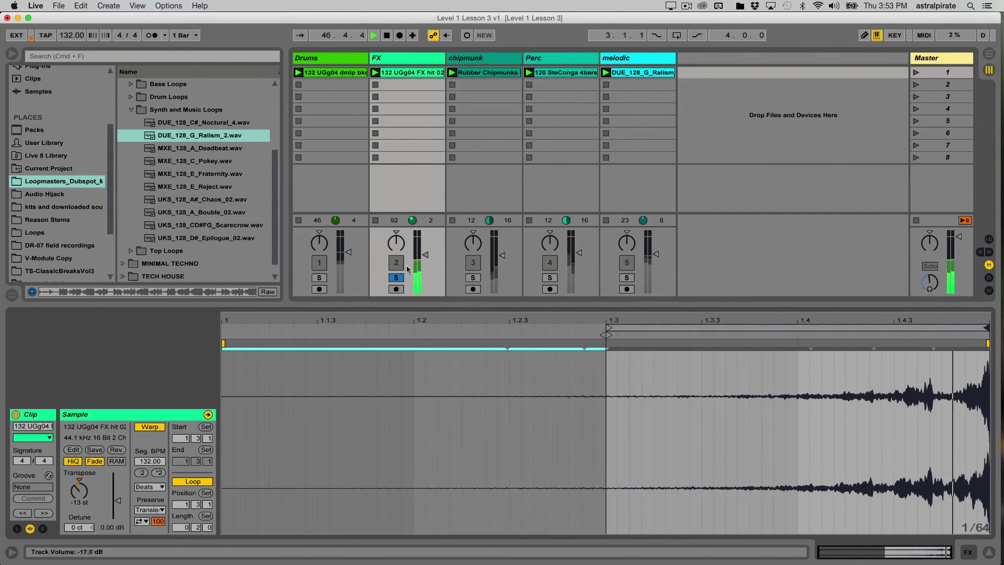
- Unsolo the FX track and switch off the Perc and melodic tracks
click(398, 277)
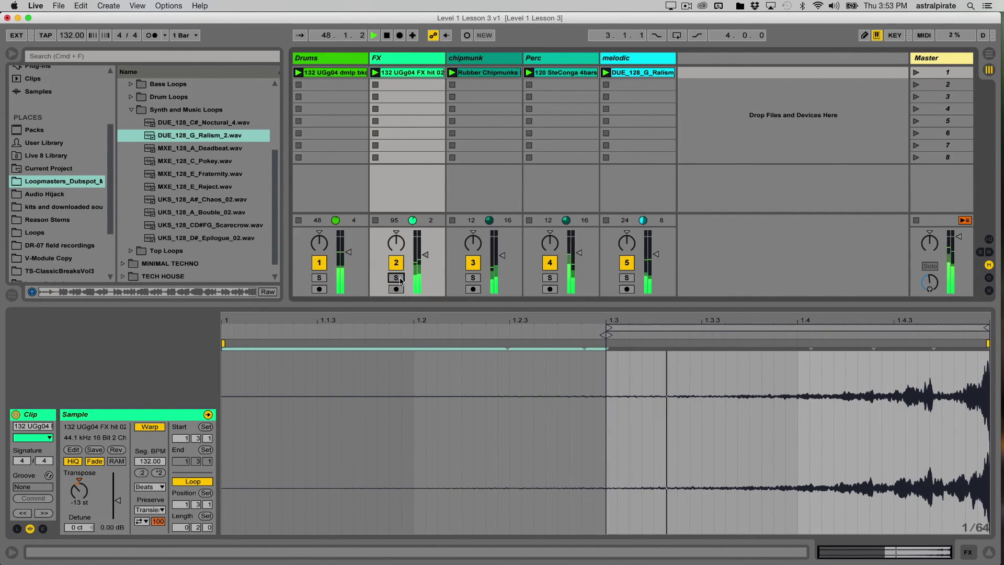
click(550, 263)
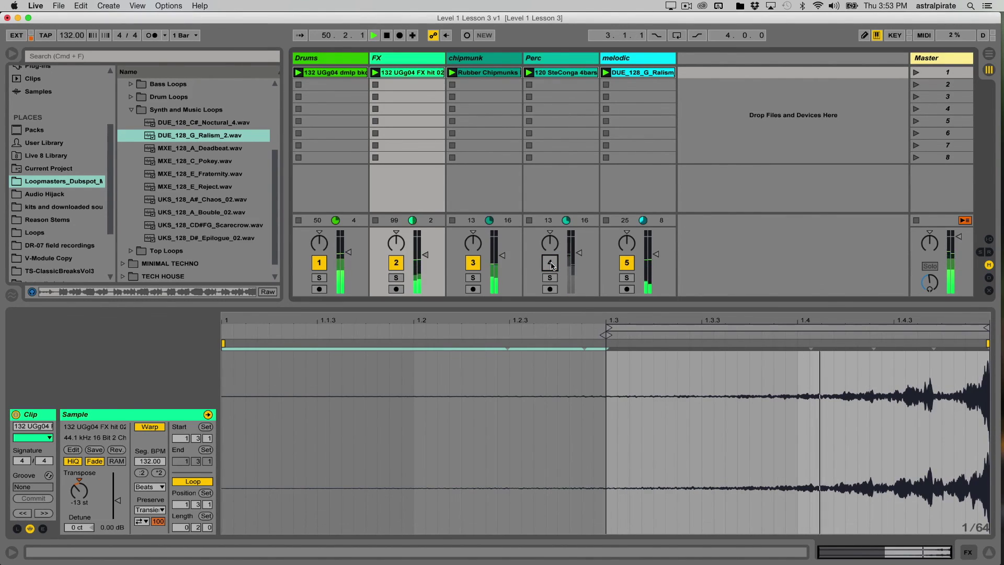
click(627, 263)
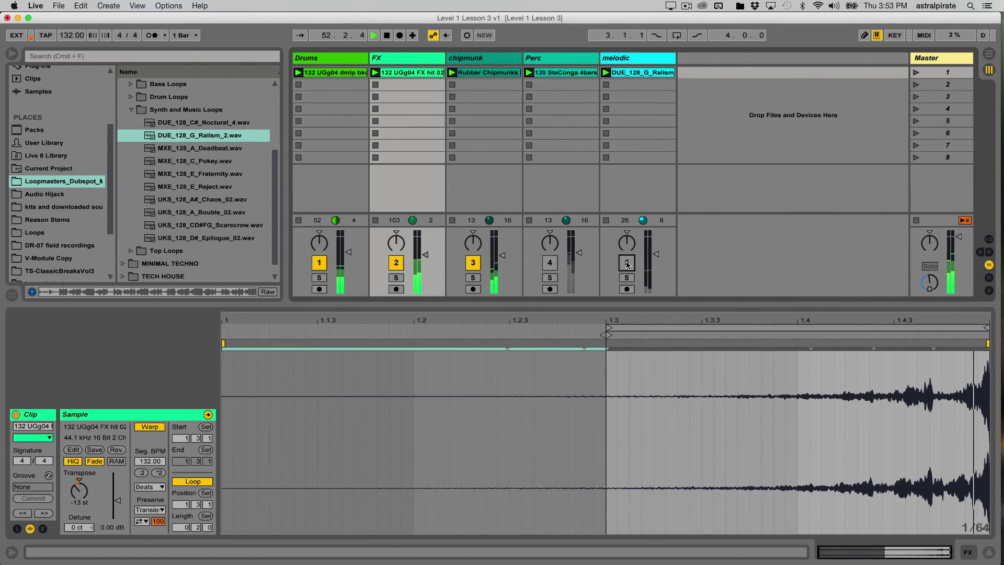
- Stop playback and show the Drums clip's waveform and sample settings in Clip View
key(space)
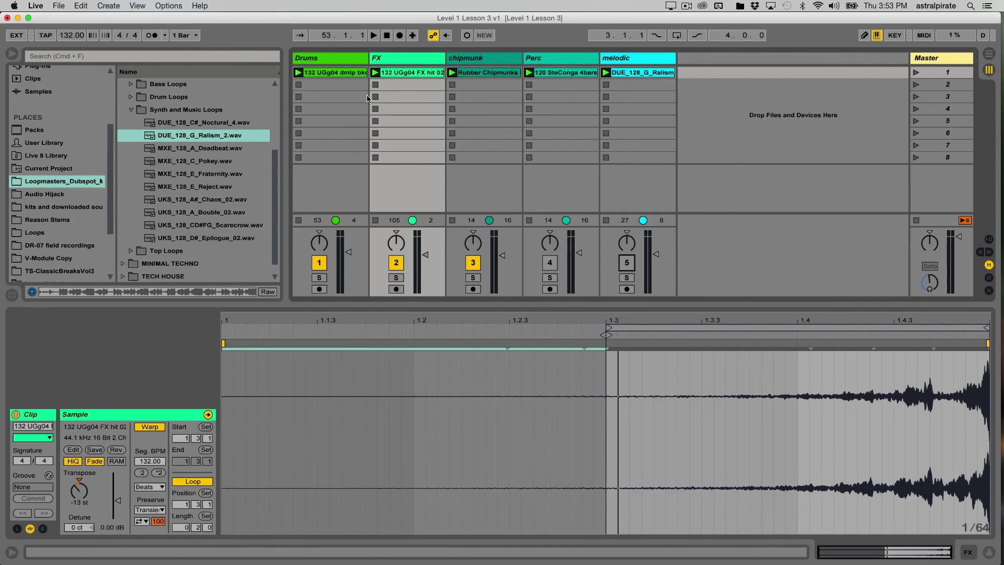
click(329, 73)
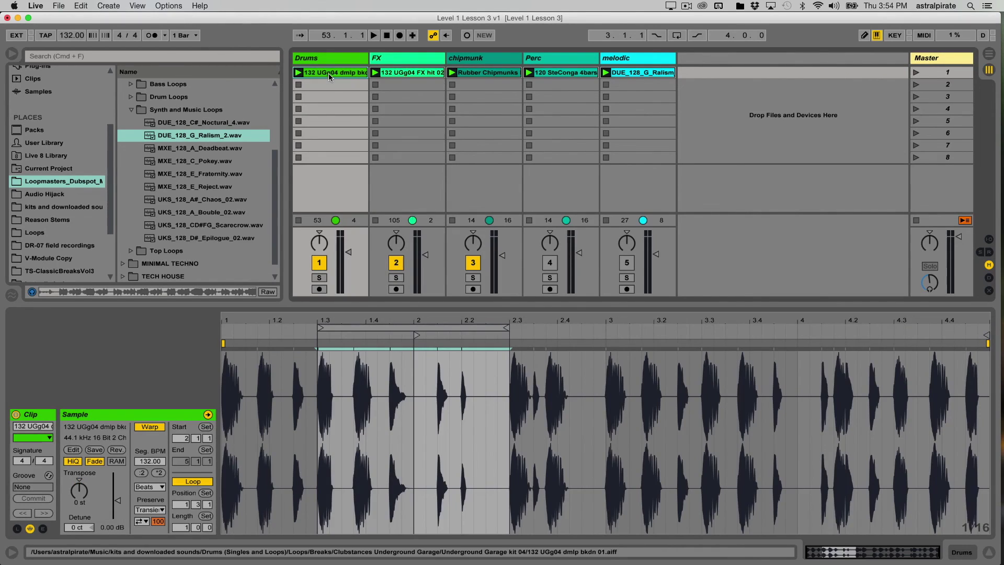